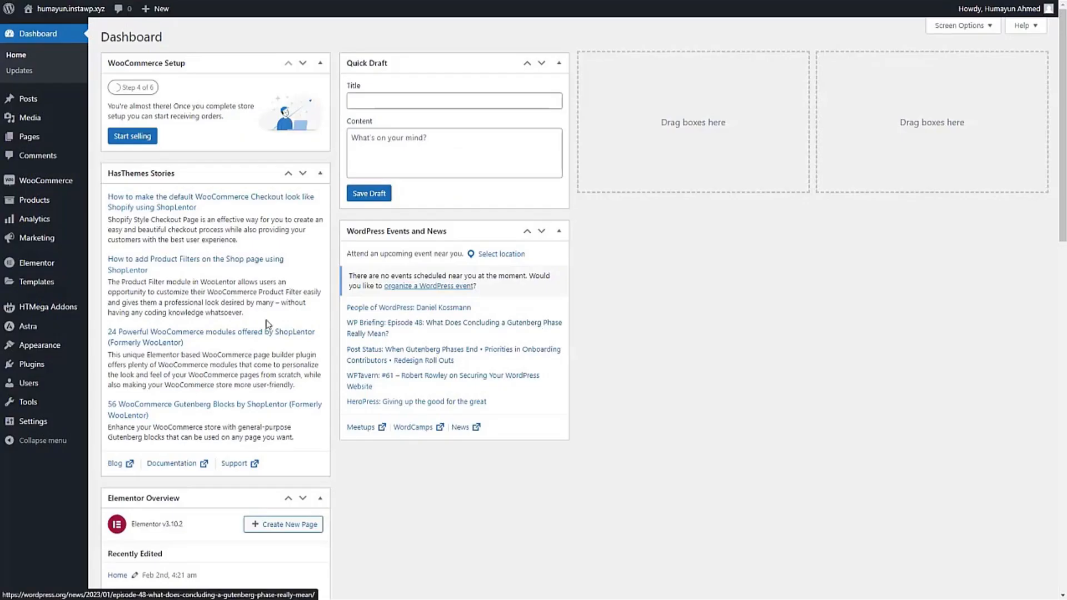
- Enable the Pricing Table Flip Box widget in the HTMega Addons element settings and save the settings
mouse_move(38, 310)
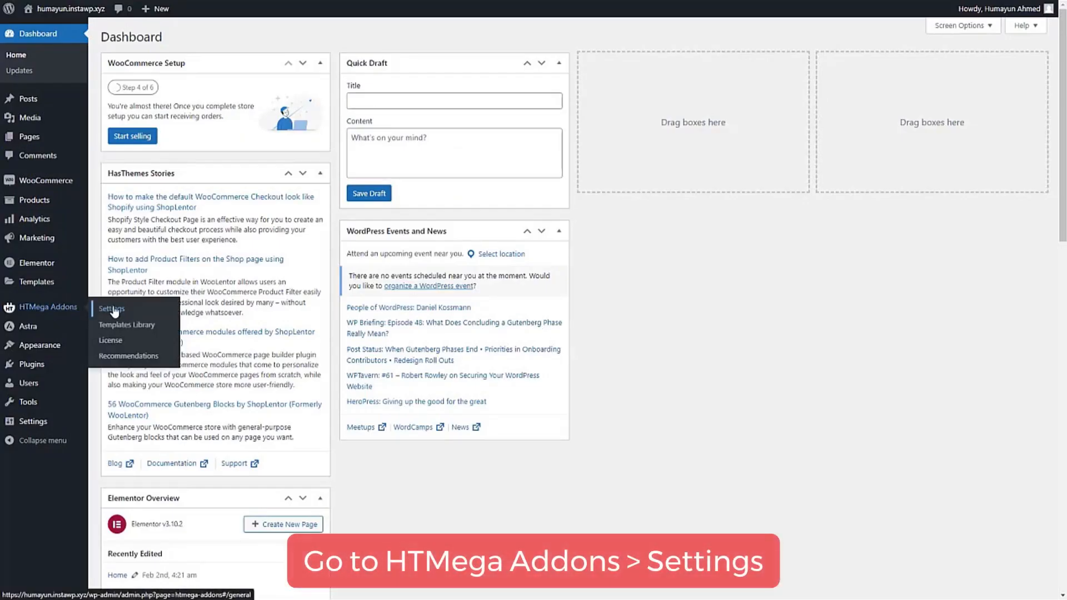
click(116, 310)
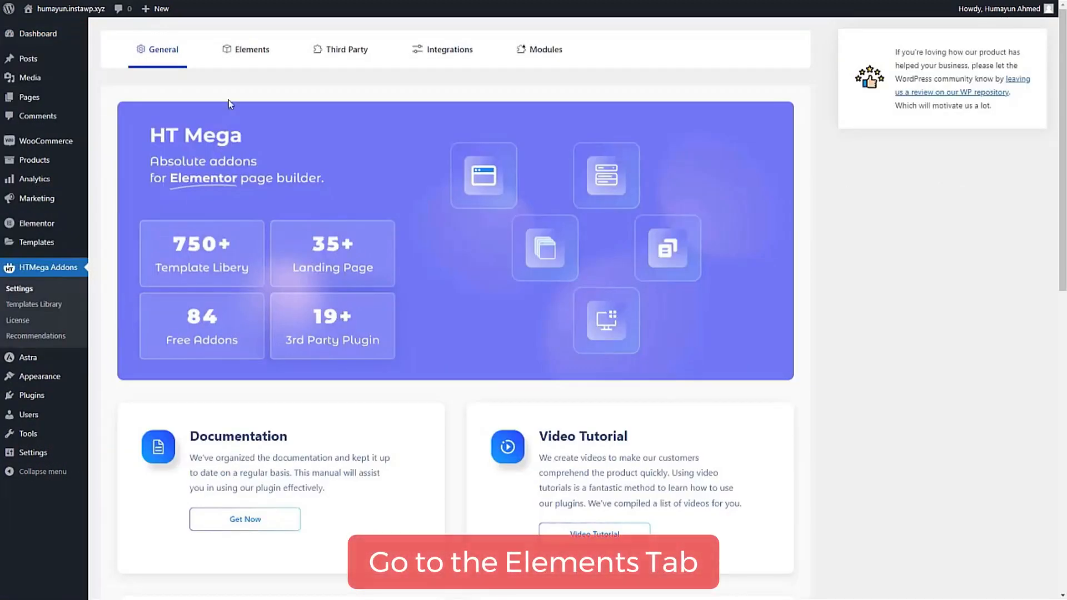
click(242, 50)
scroll(364, 341, down, 12)
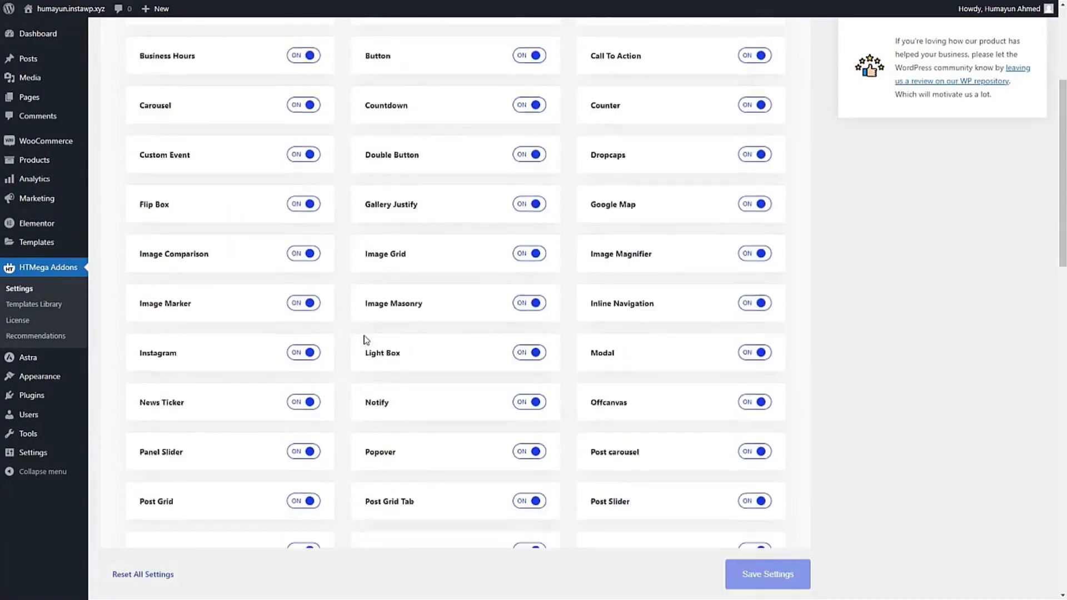
scroll(366, 340, down, 8)
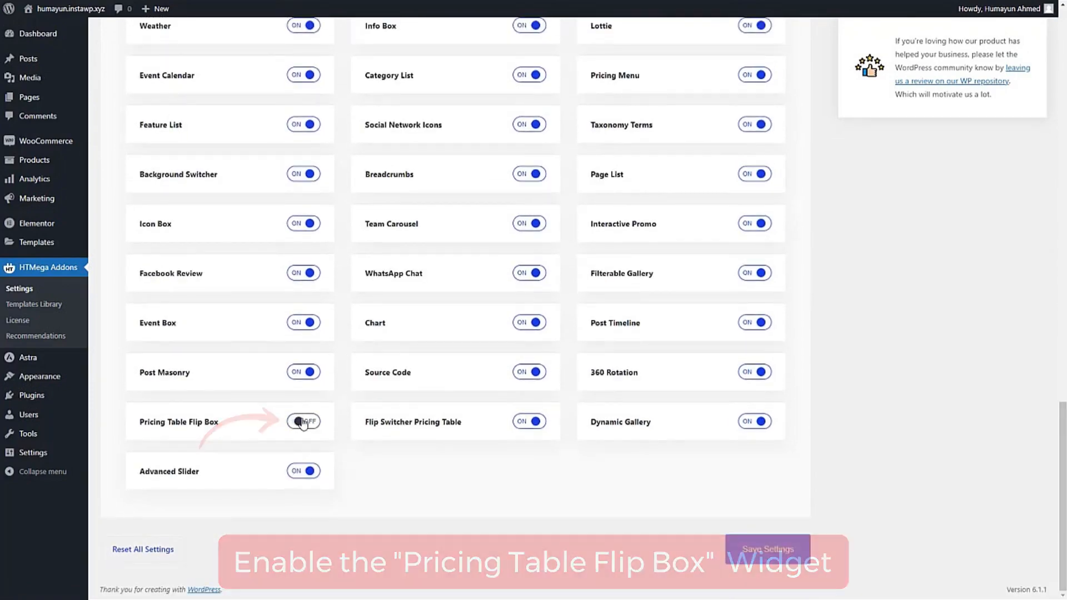
click(303, 421)
click(783, 548)
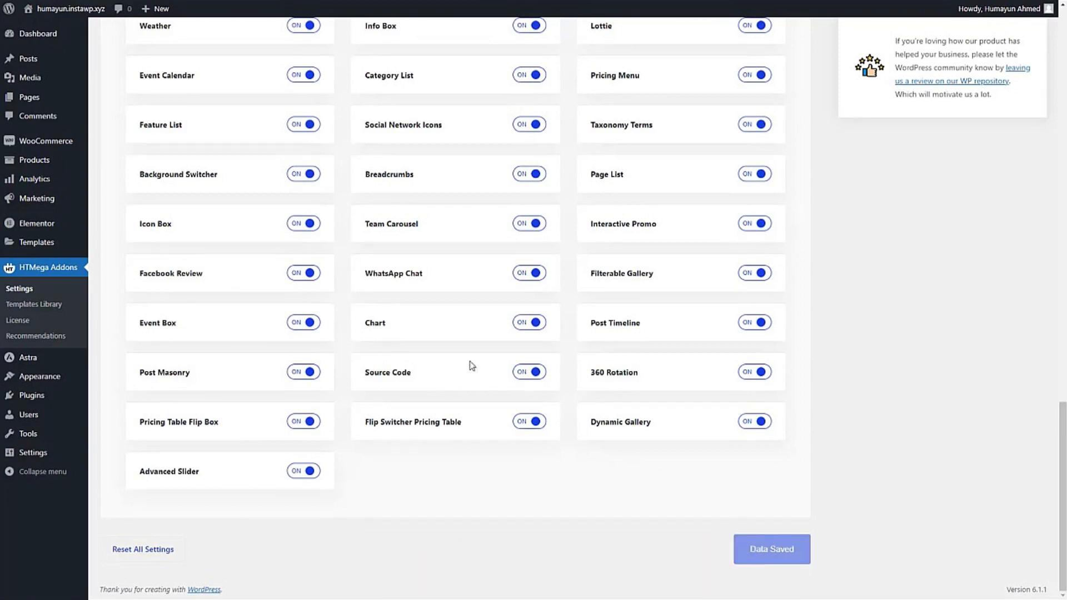
- Open the Home page from the list of all pages for editing in Elementor
mouse_move(38, 99)
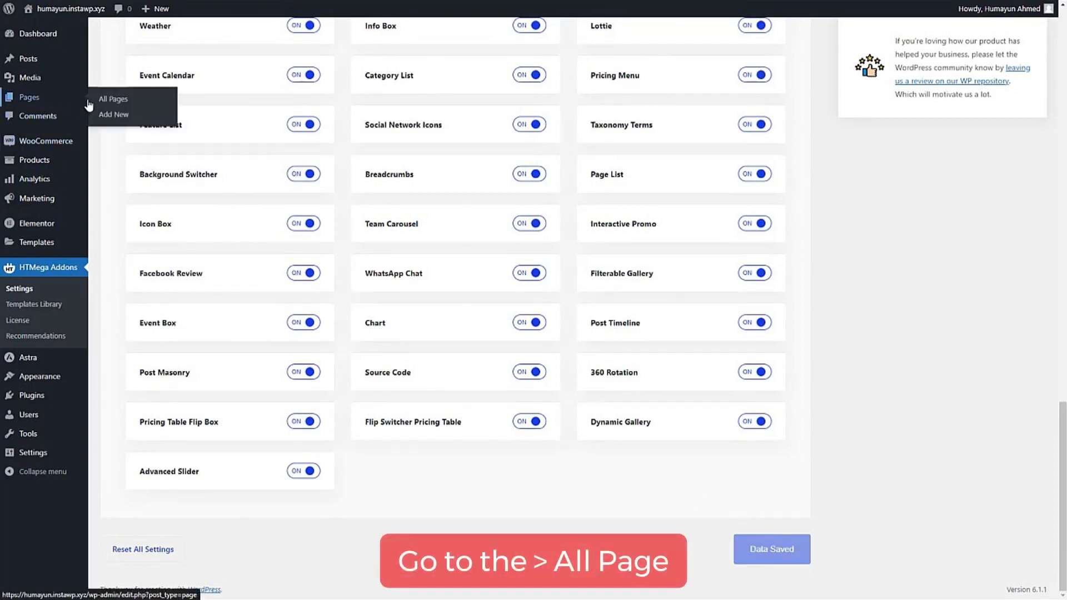
click(115, 101)
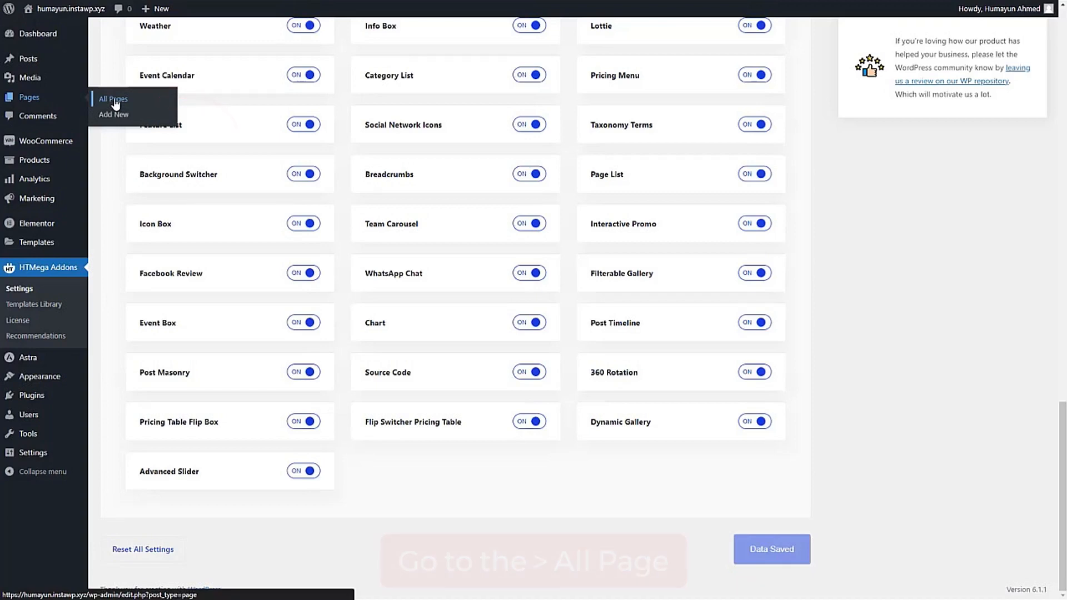
click(255, 234)
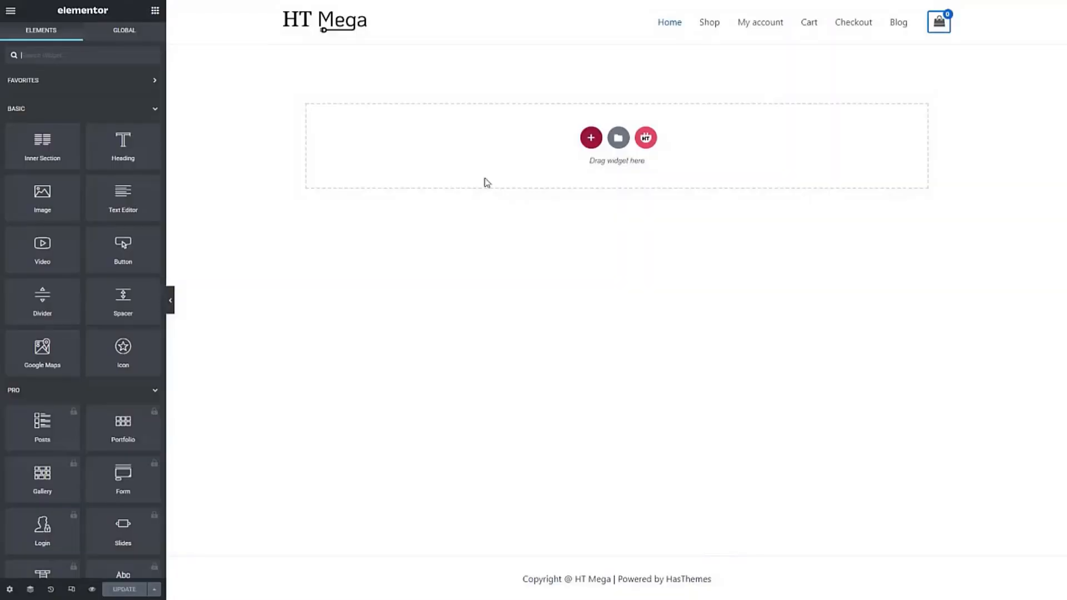
- Add a section with three equal columns to the page and set its top margin to 50 px
click(591, 138)
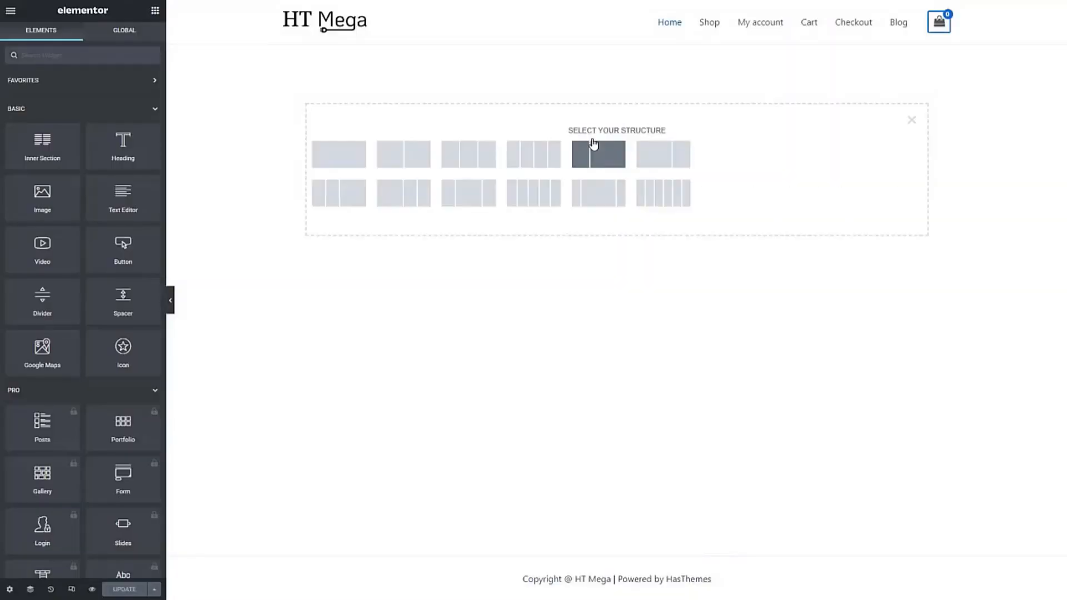
click(473, 158)
click(139, 40)
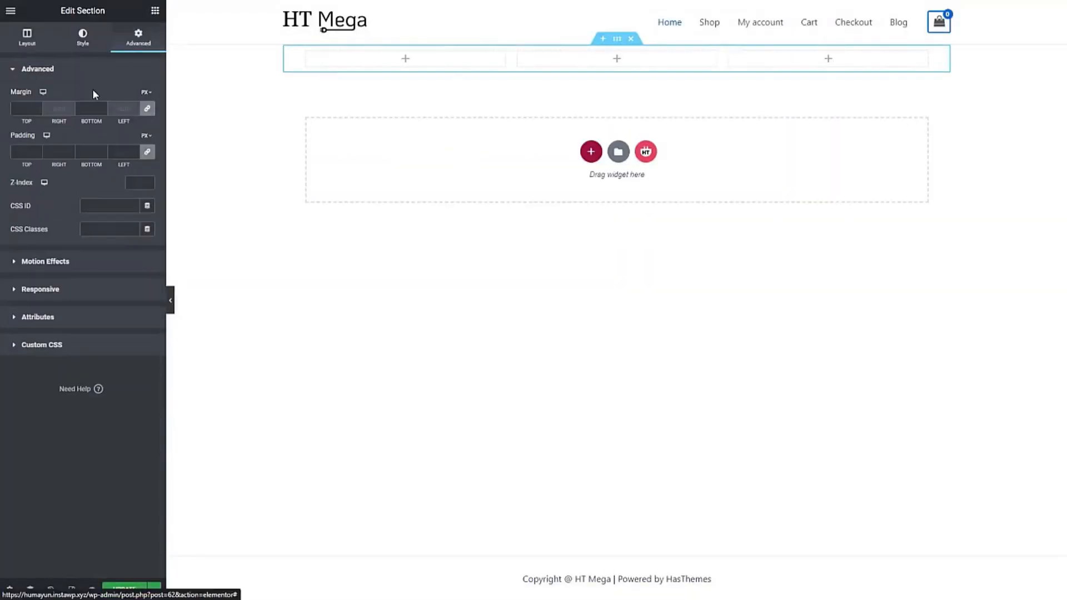
click(29, 108)
text(50)
- Find the Pricing Table Flip Box widget and place it in the section's first column
click(403, 87)
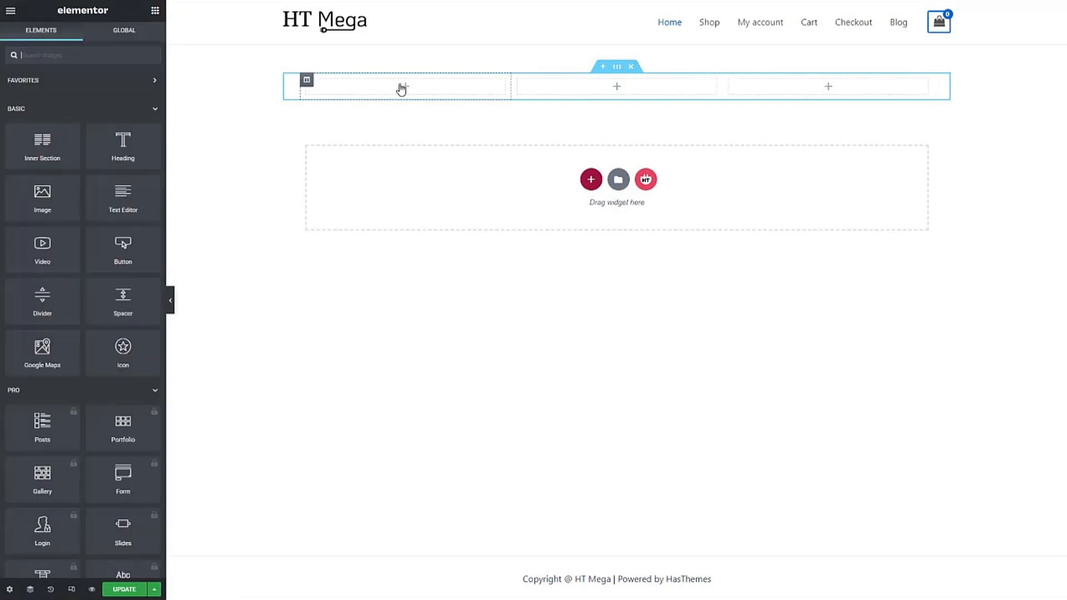
click(96, 55)
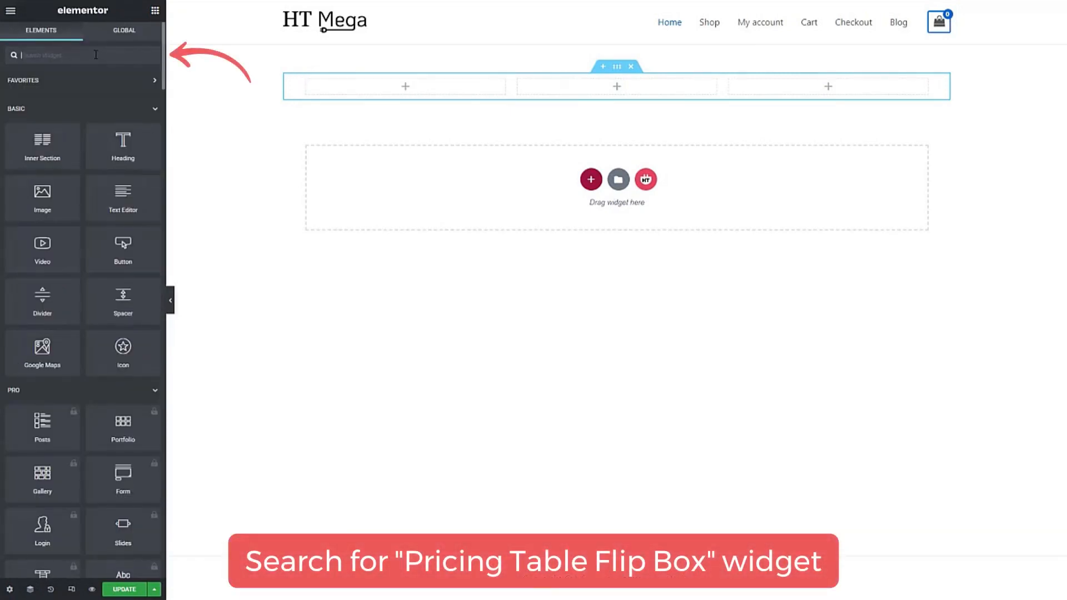
text(Pricing Table Flip Box)
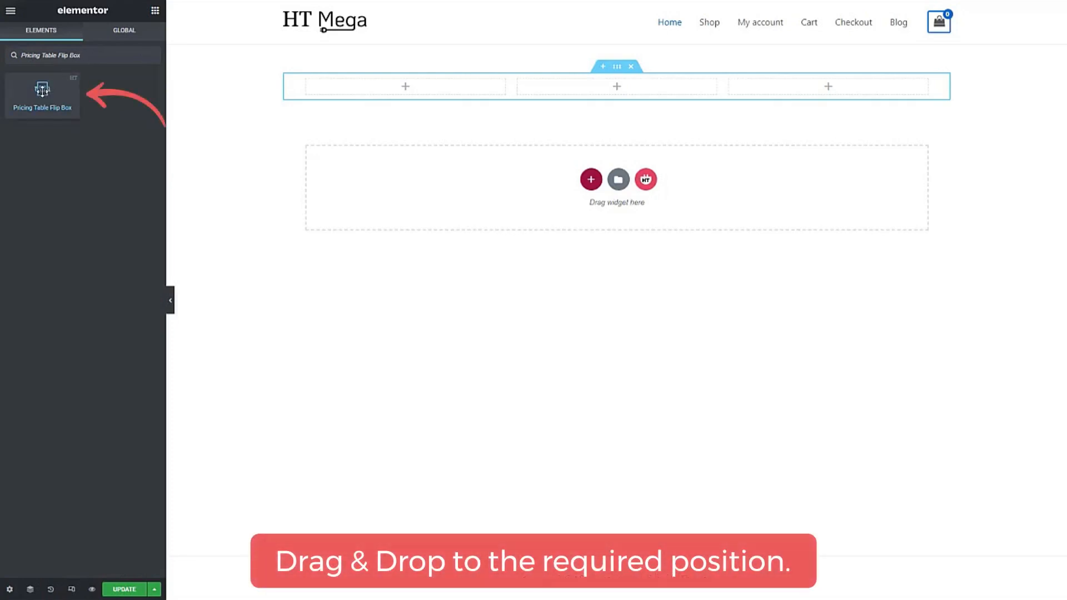
drag(43, 89, 405, 89)
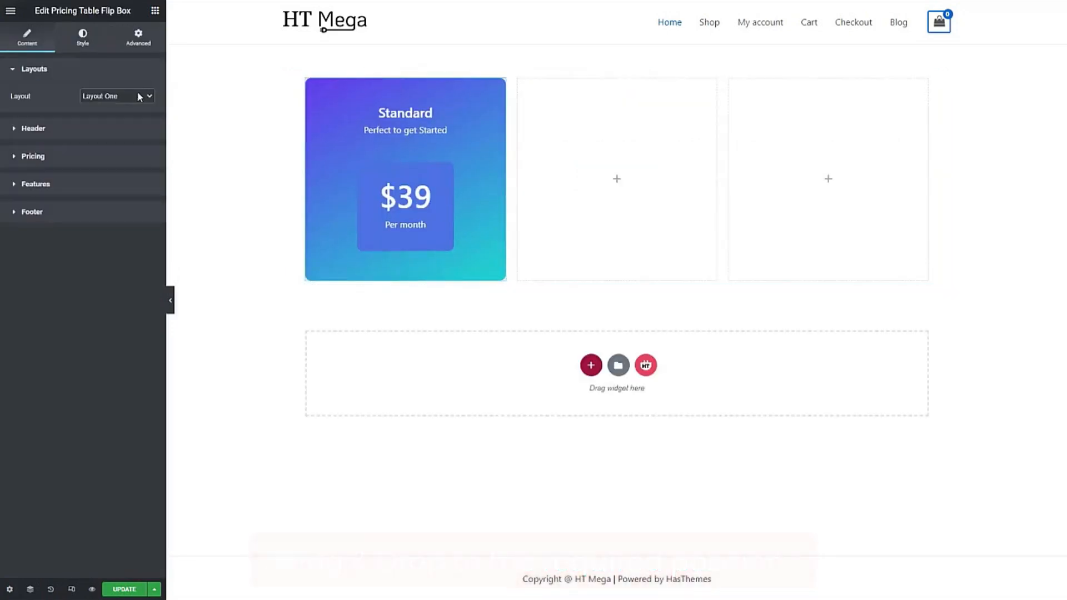
- Try Layout Two on the pricing table flip box and switch it back to Layout One
click(128, 119)
click(132, 97)
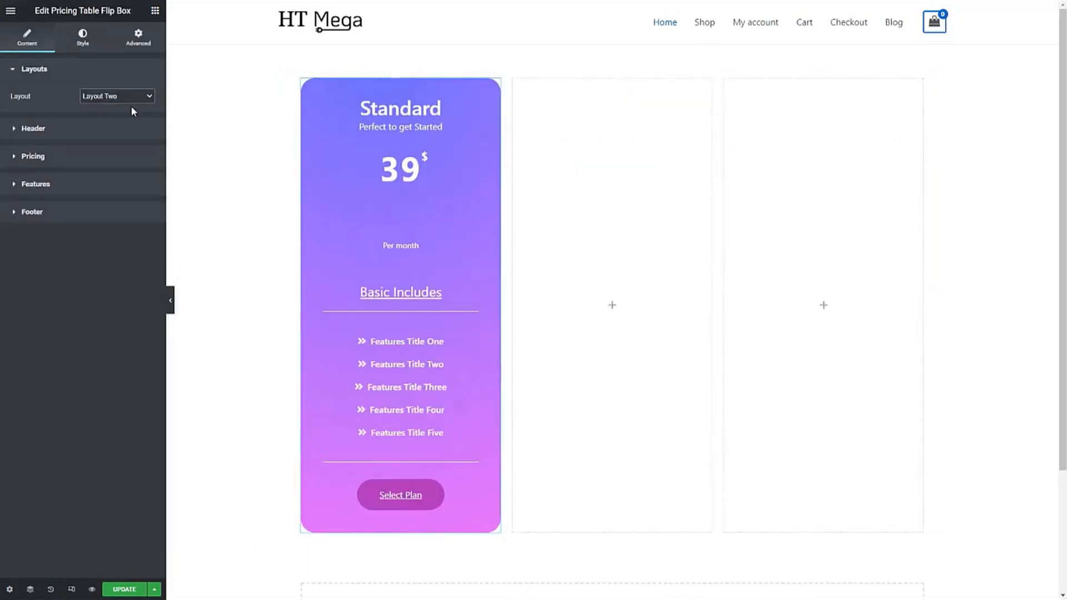
click(132, 108)
- Look through the header settings, and try the Euro currency symbol for the price before restoring Dollar
click(38, 127)
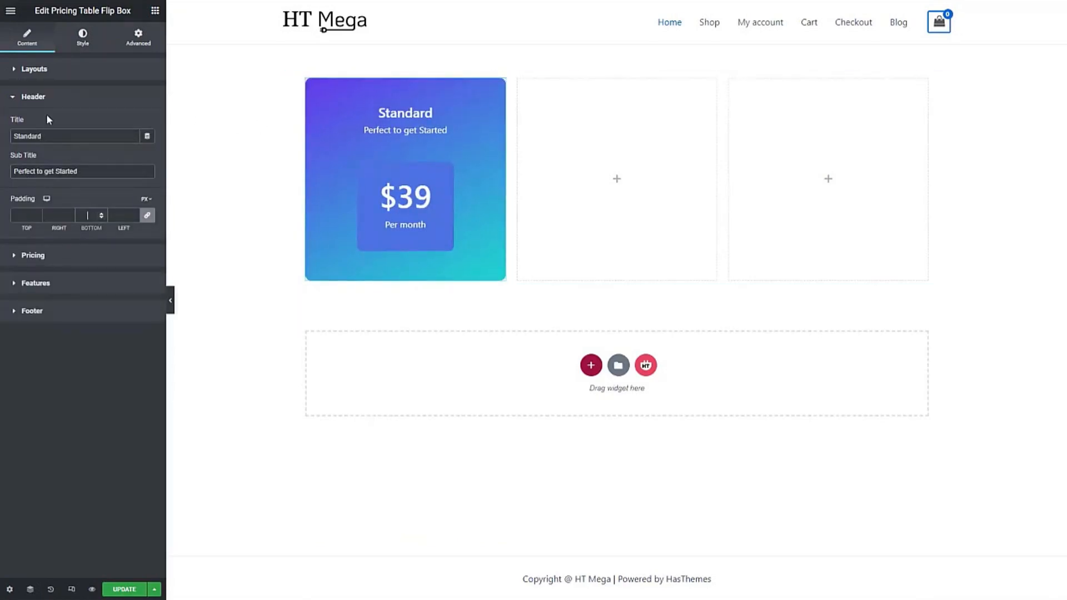
click(33, 96)
click(39, 124)
click(116, 151)
click(113, 160)
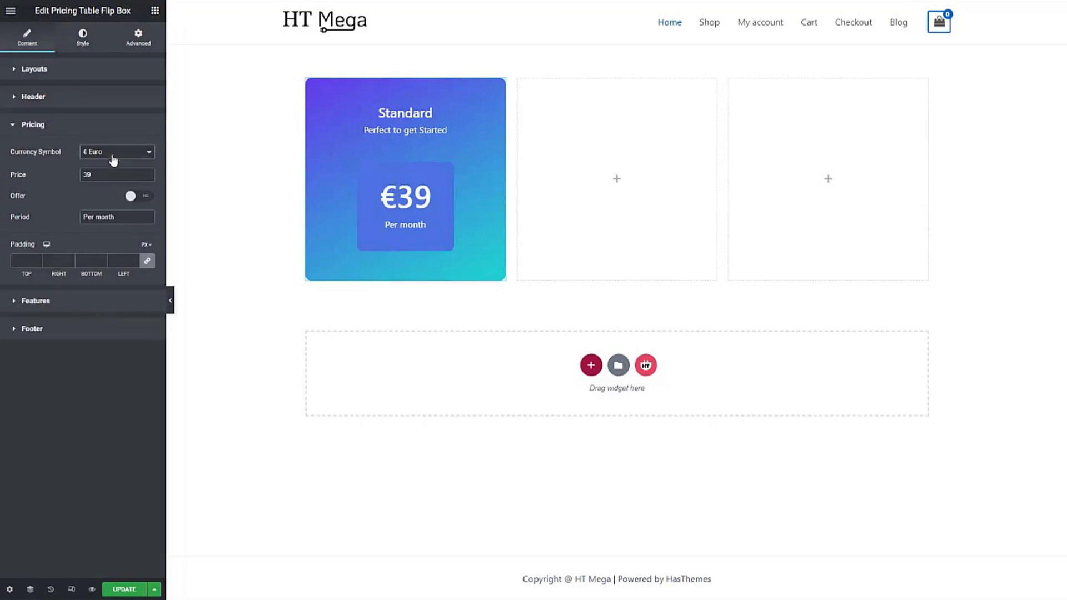
click(113, 156)
click(113, 172)
- Switch the pricing offer on and off again, and close the pricing settings
click(140, 196)
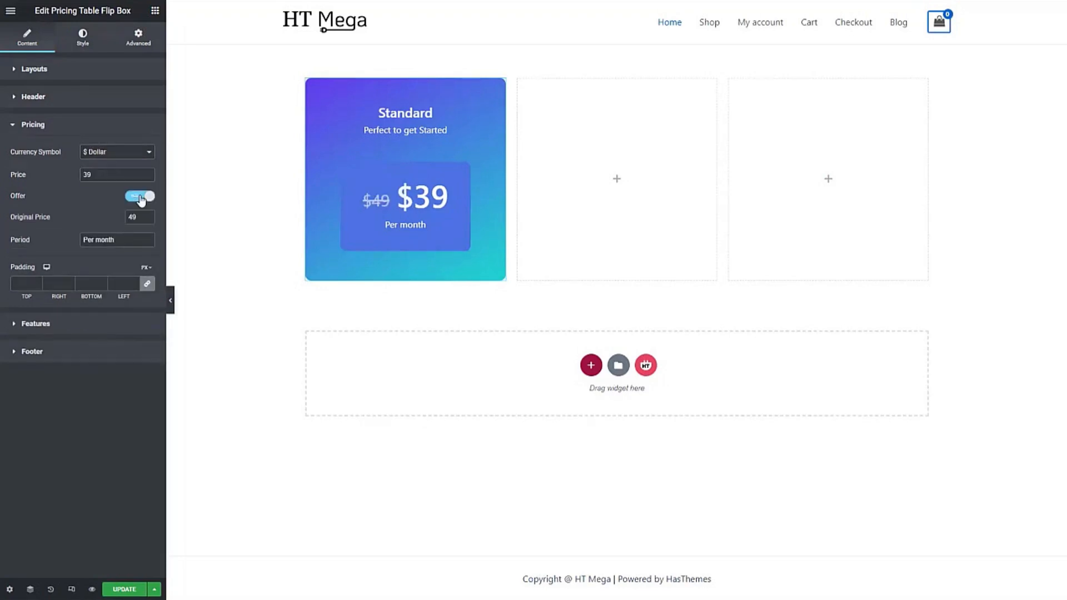
click(140, 199)
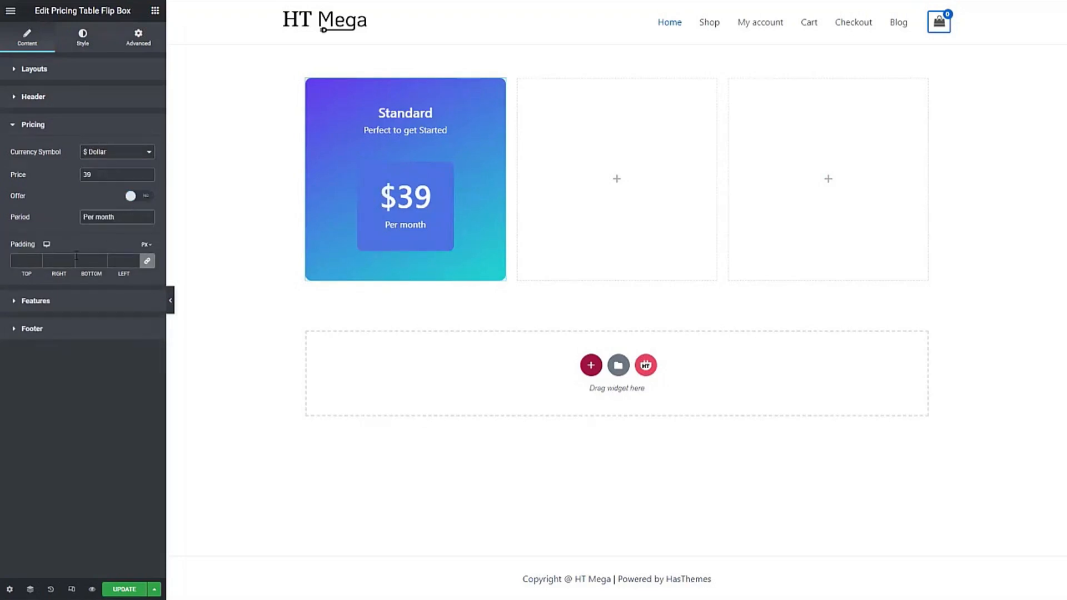
click(59, 261)
click(42, 125)
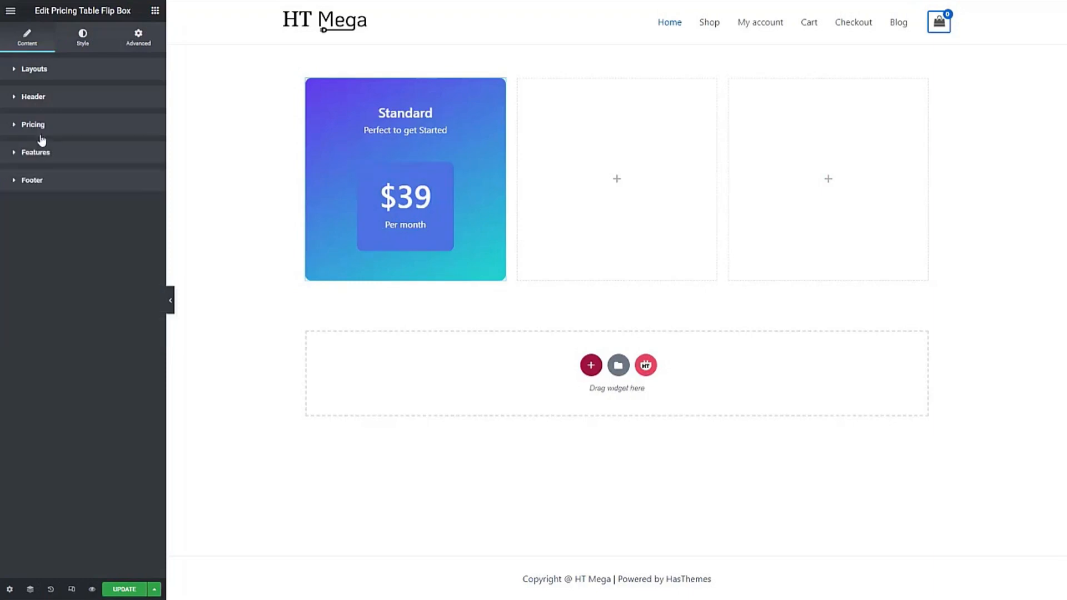
- Replace the icon of the Features Title One list item with the plain Check icon
click(41, 154)
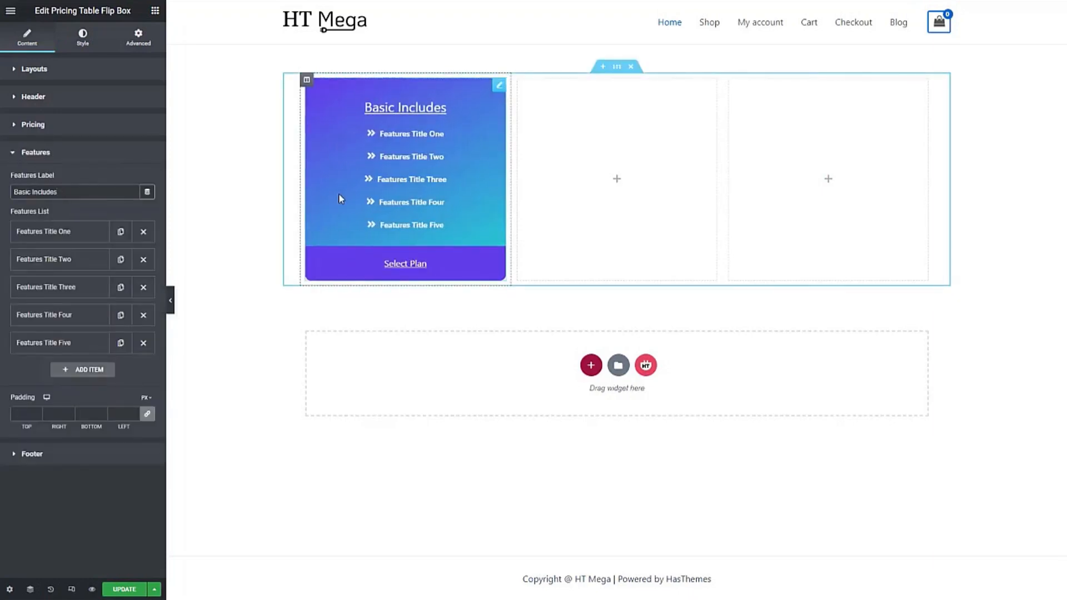
click(59, 232)
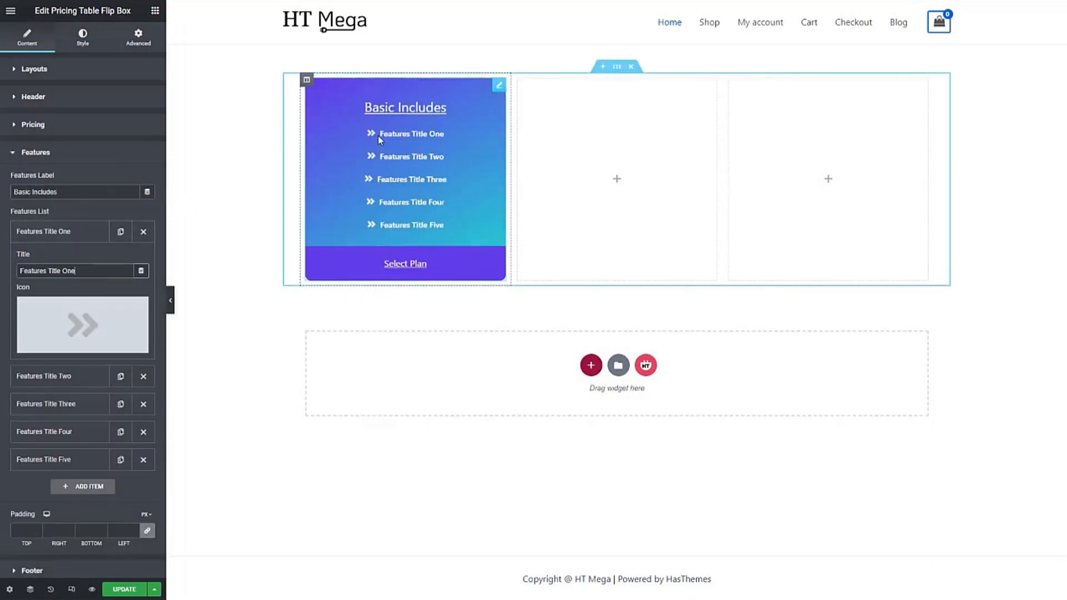
click(43, 348)
text(check)
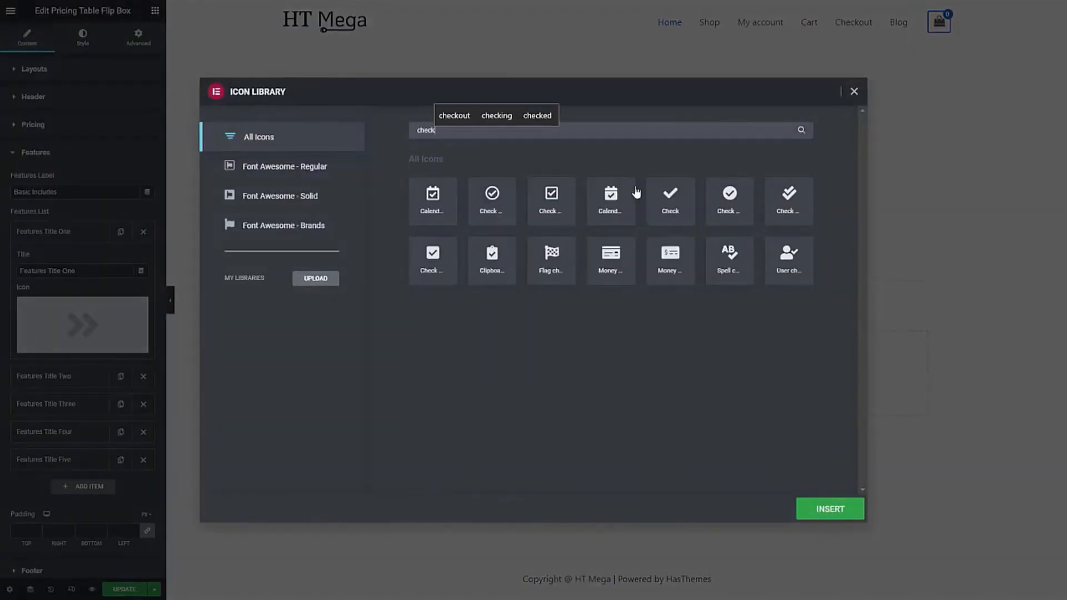
click(669, 201)
click(823, 513)
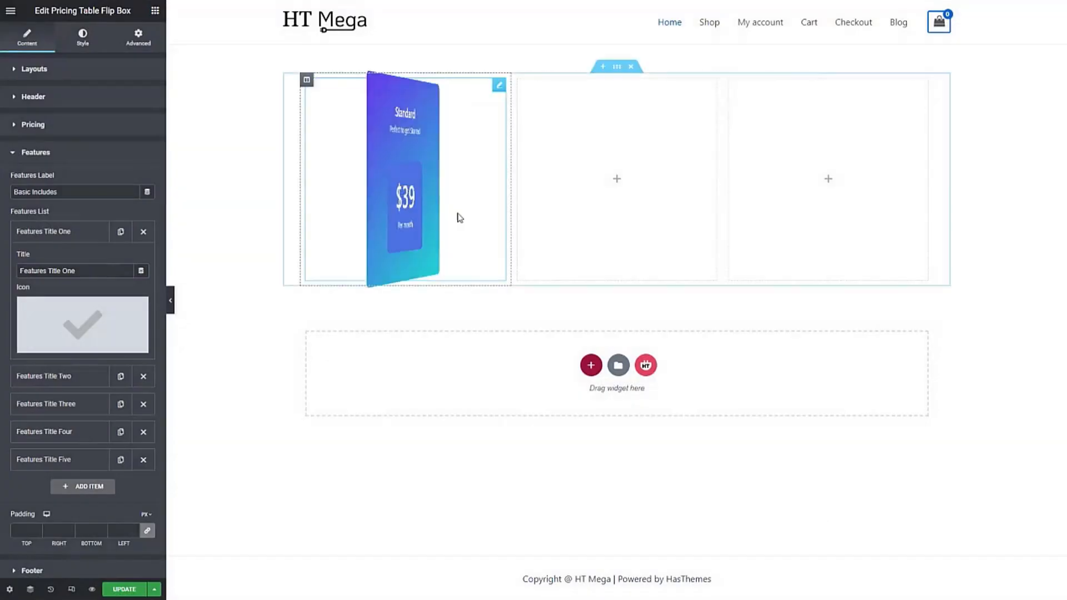
- Change the Features Title Two item's icon to the plain Check icon
click(56, 260)
click(82, 353)
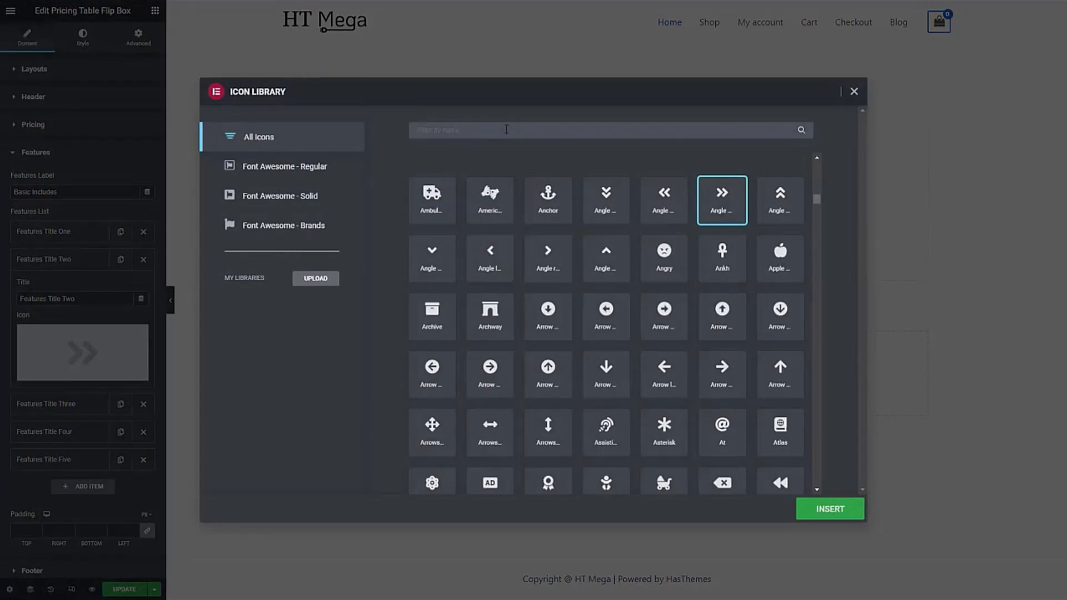
text(check)
click(670, 201)
click(840, 509)
- Change the Features Title Three item's icon to the plain Check icon
click(65, 287)
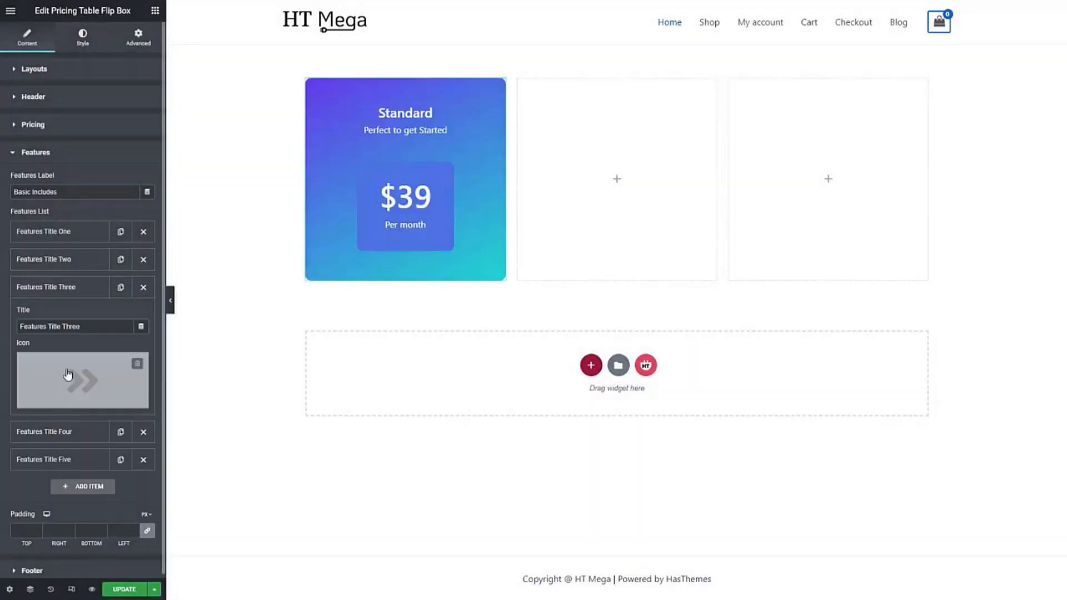
click(82, 381)
click(469, 131)
text(check)
click(671, 201)
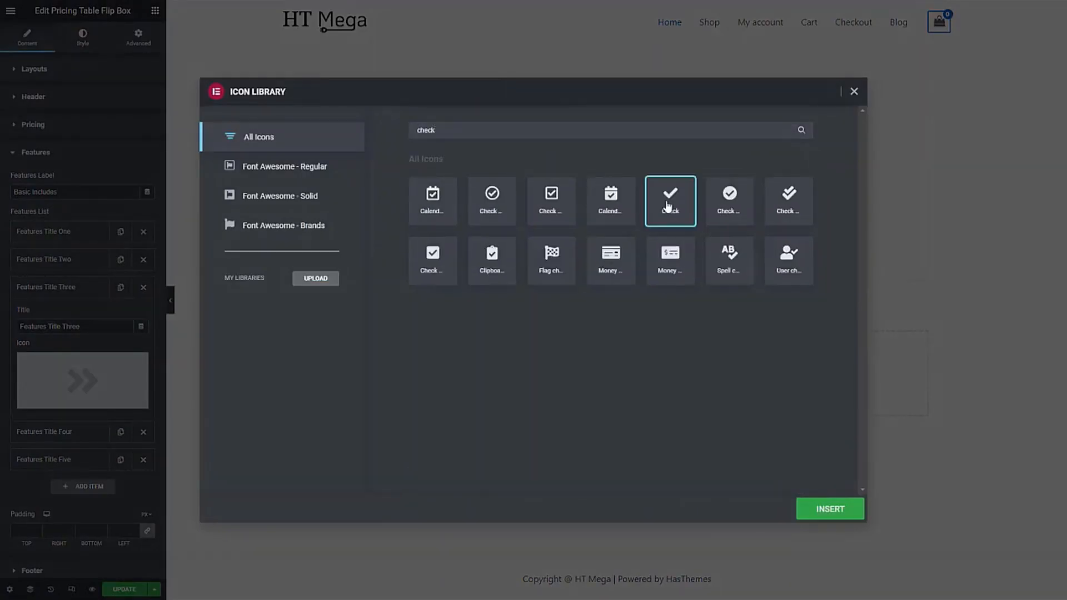
click(831, 509)
- Change the Features Title Four item's icon to the plain Check icon
click(44, 432)
click(82, 408)
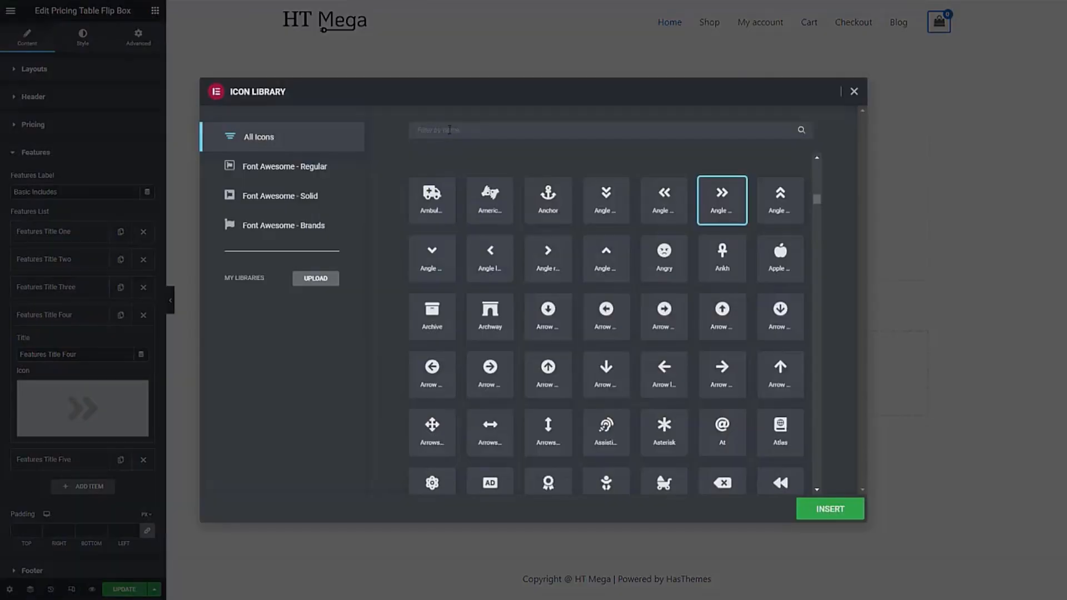
click(500, 130)
text(Check)
click(670, 201)
click(831, 509)
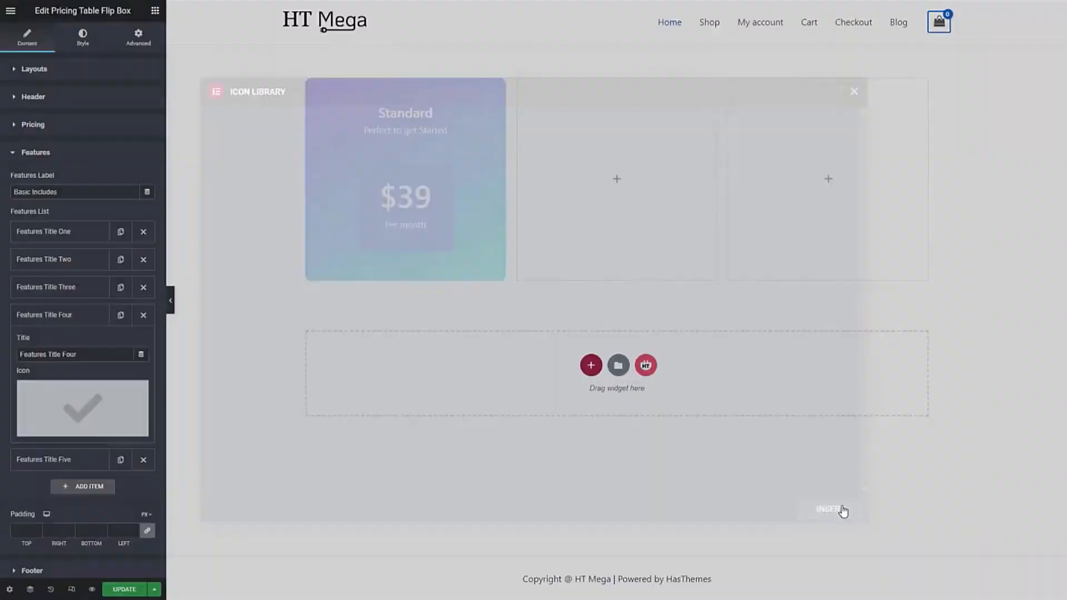
- Change the Features Title Five item's icon to the plain Check icon
click(45, 460)
click(66, 409)
click(516, 131)
text(Check)
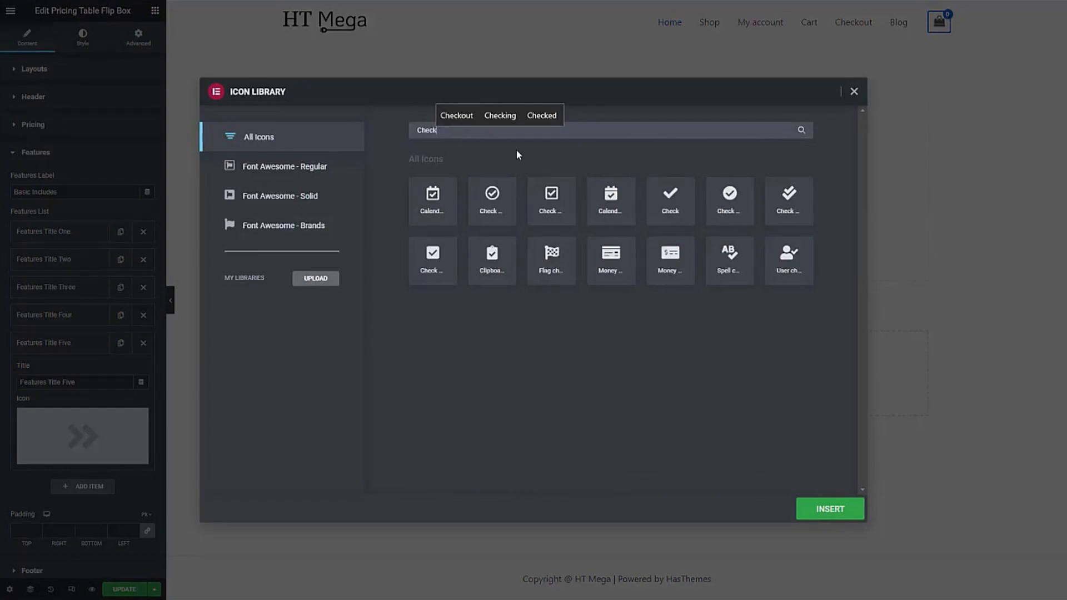
click(670, 201)
click(830, 509)
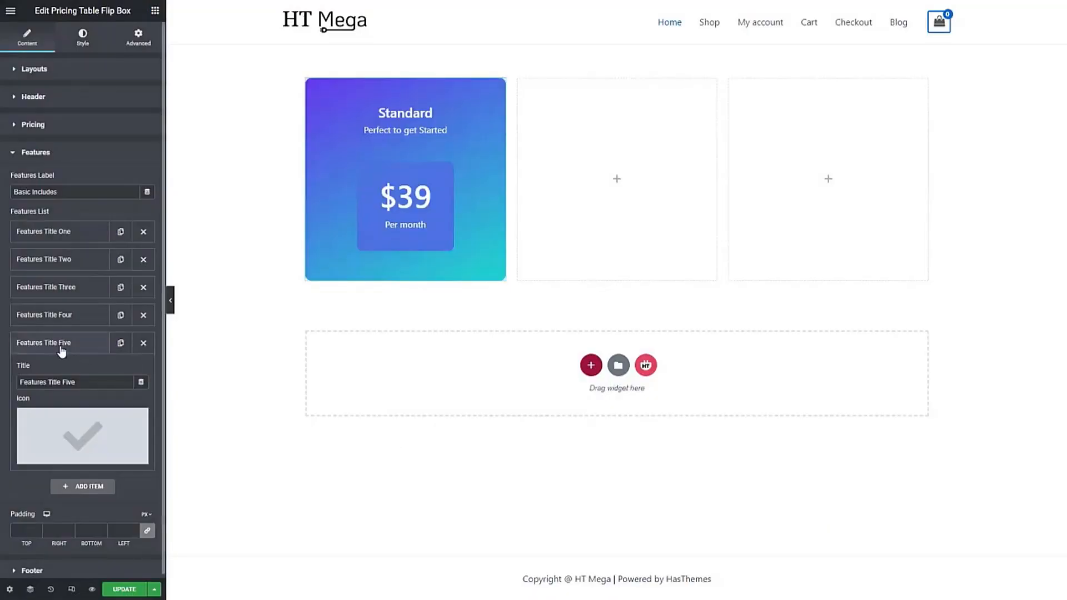
- Add a sixth item to the features list and delete it again
click(33, 344)
click(78, 369)
click(143, 371)
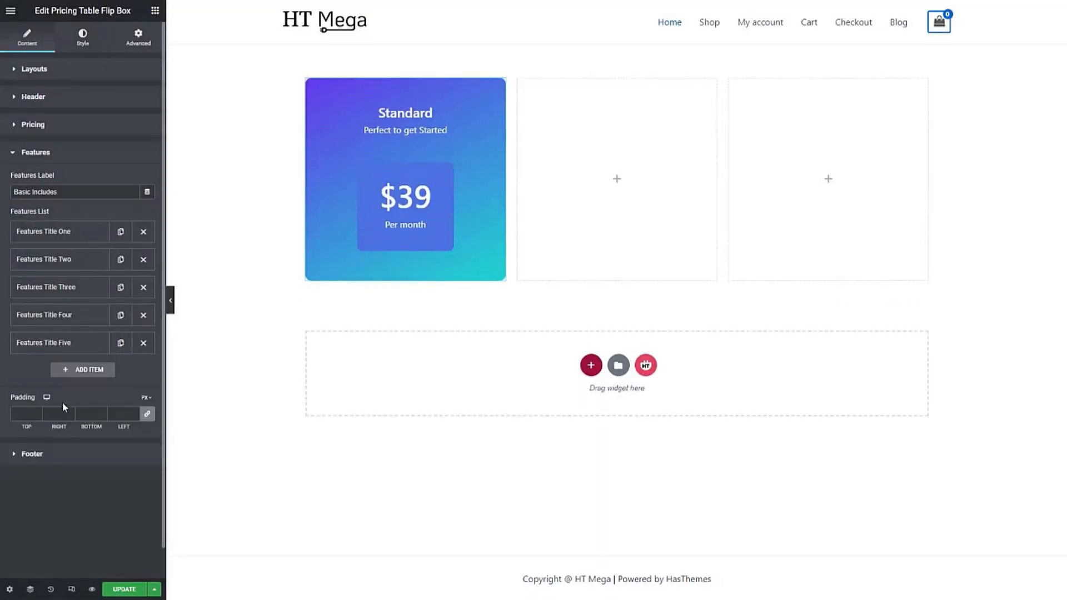
- Examine the features on the card's flipped side and the footer's button text and link settings
mouse_move(340, 246)
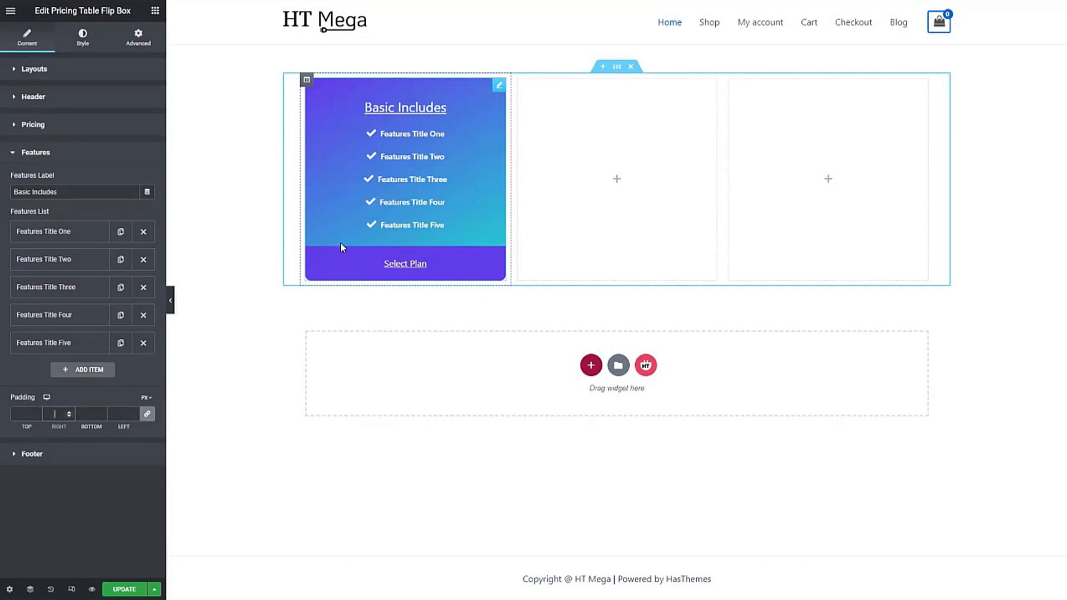
click(83, 153)
click(56, 181)
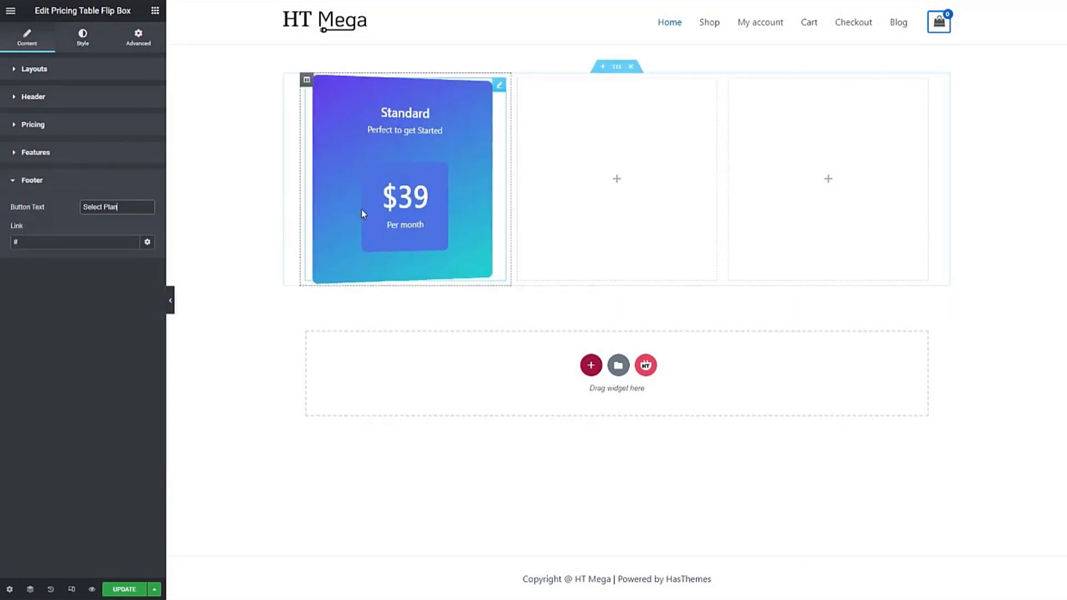
click(40, 187)
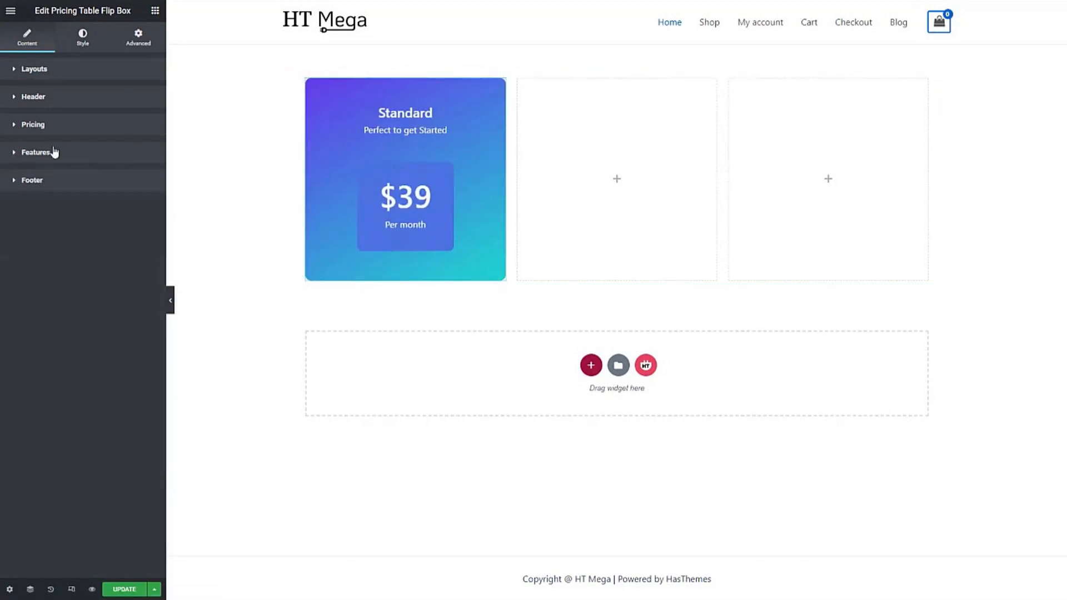
- Give the flip box a Linear gradient background from blue to a pink second colour
click(82, 42)
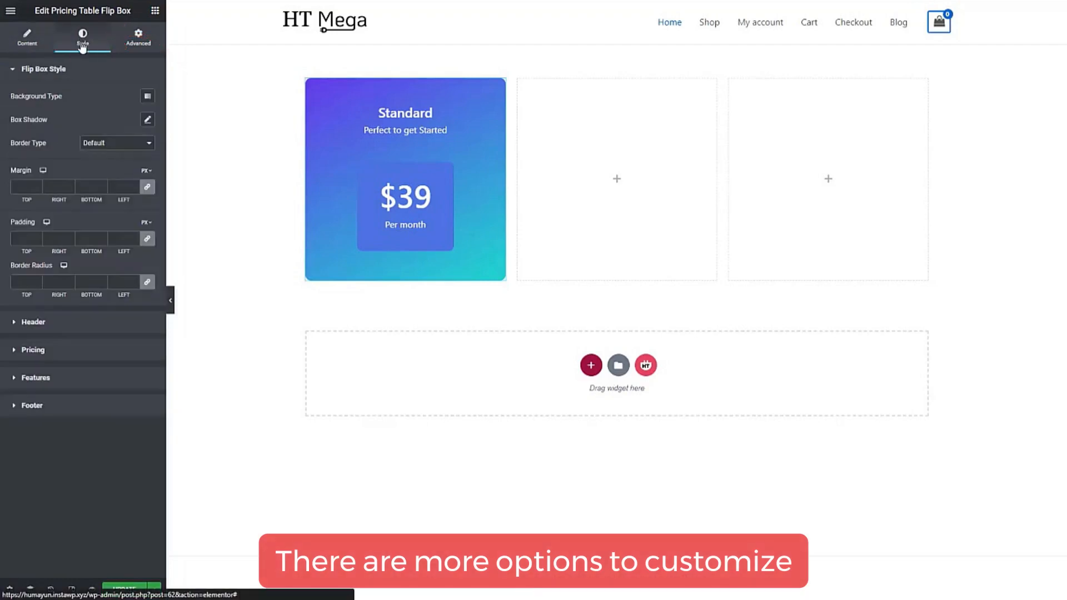
click(147, 97)
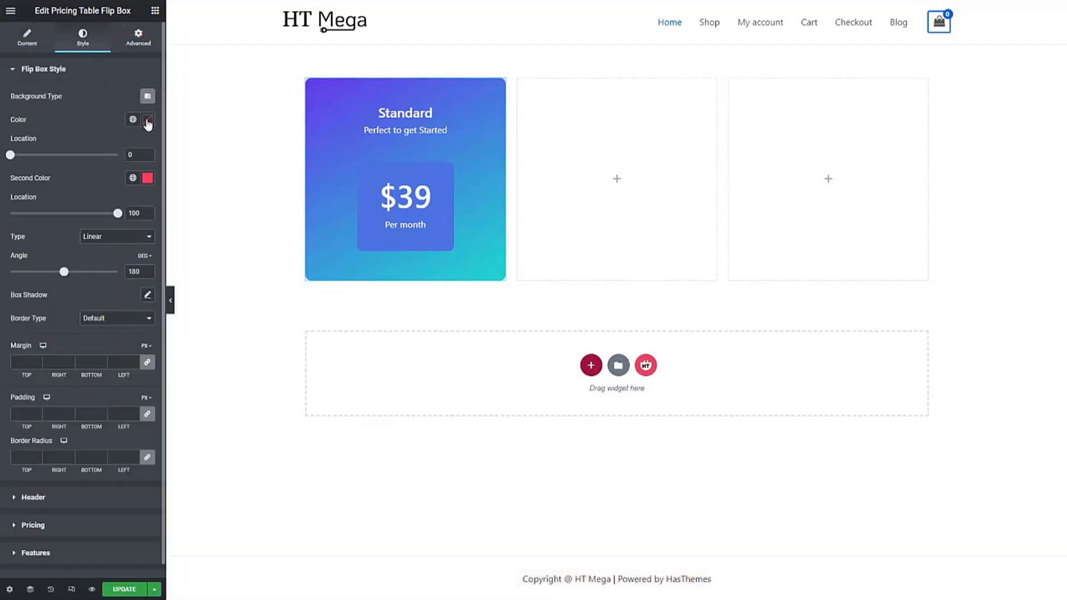
click(147, 120)
click(147, 121)
click(147, 178)
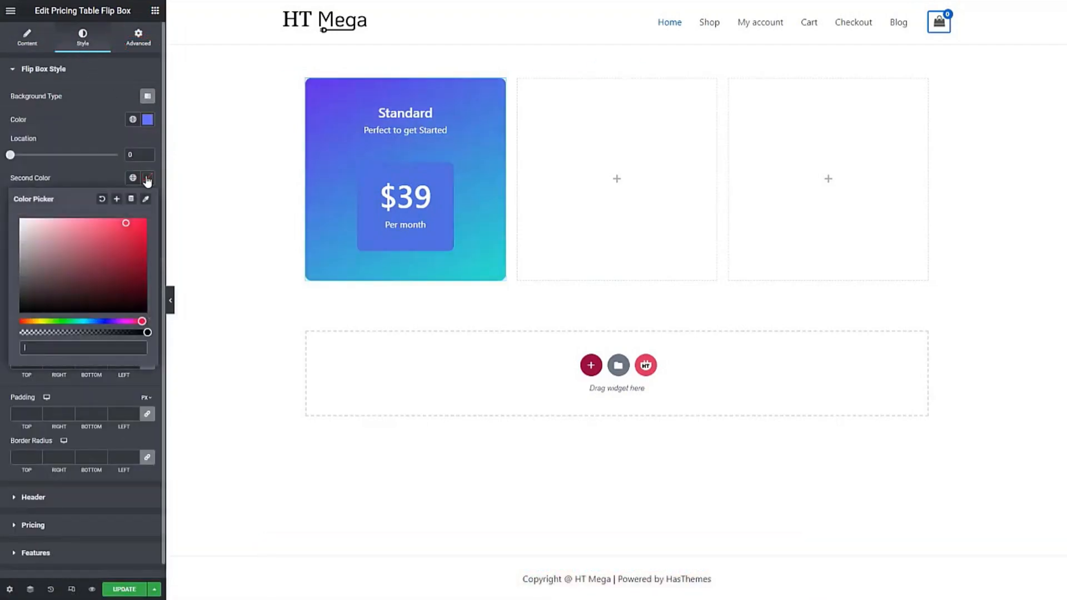
key(ctrl+v)
click(123, 182)
click(135, 238)
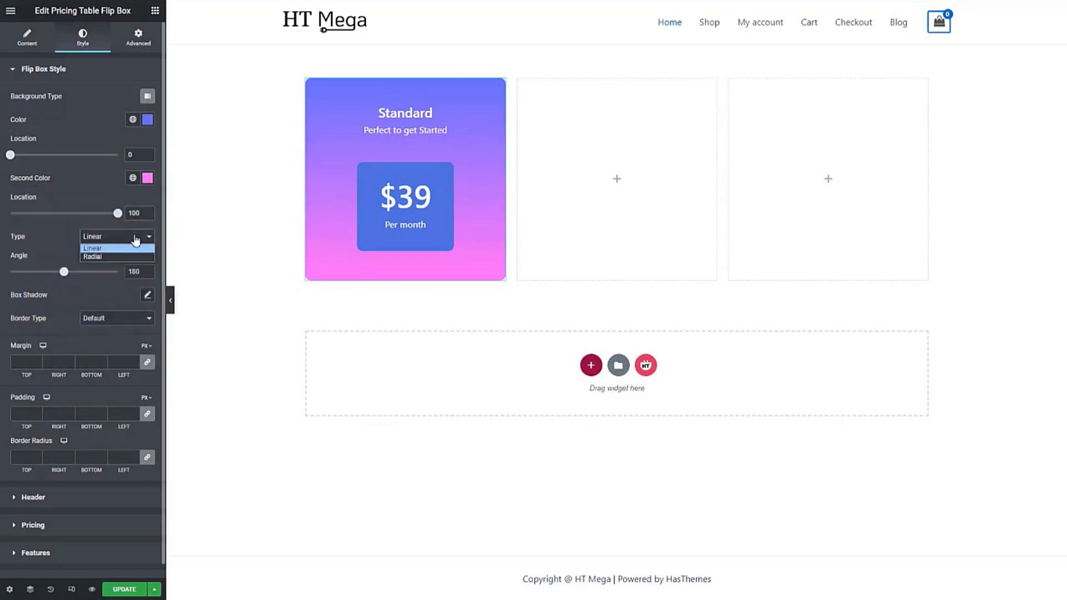
click(136, 239)
- Try a box shadow and a Solid border on the flip box, and restore both to their defaults
click(147, 298)
click(148, 295)
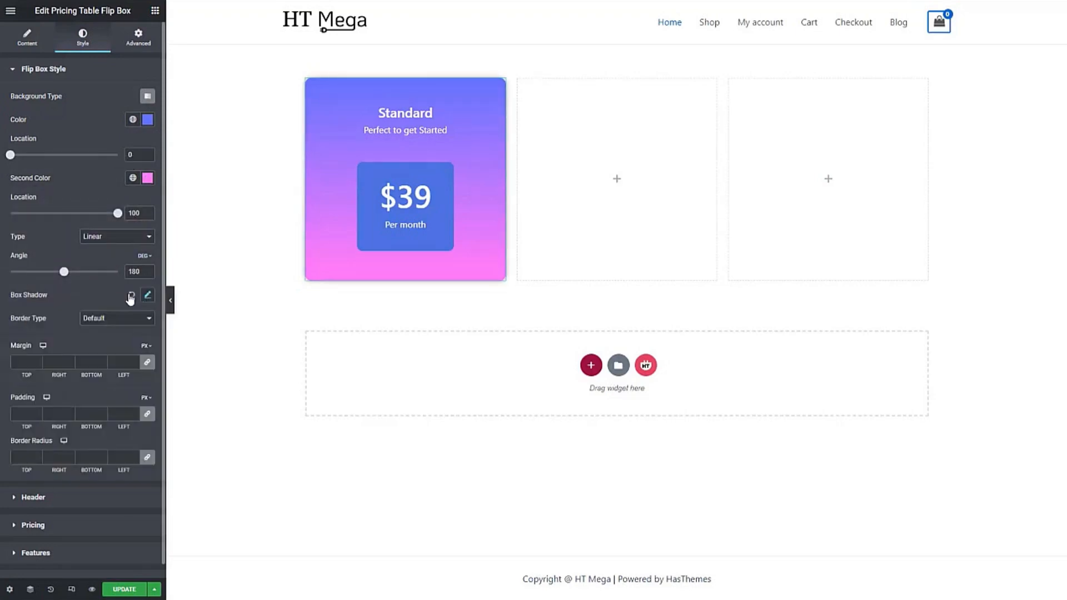
click(116, 319)
click(116, 347)
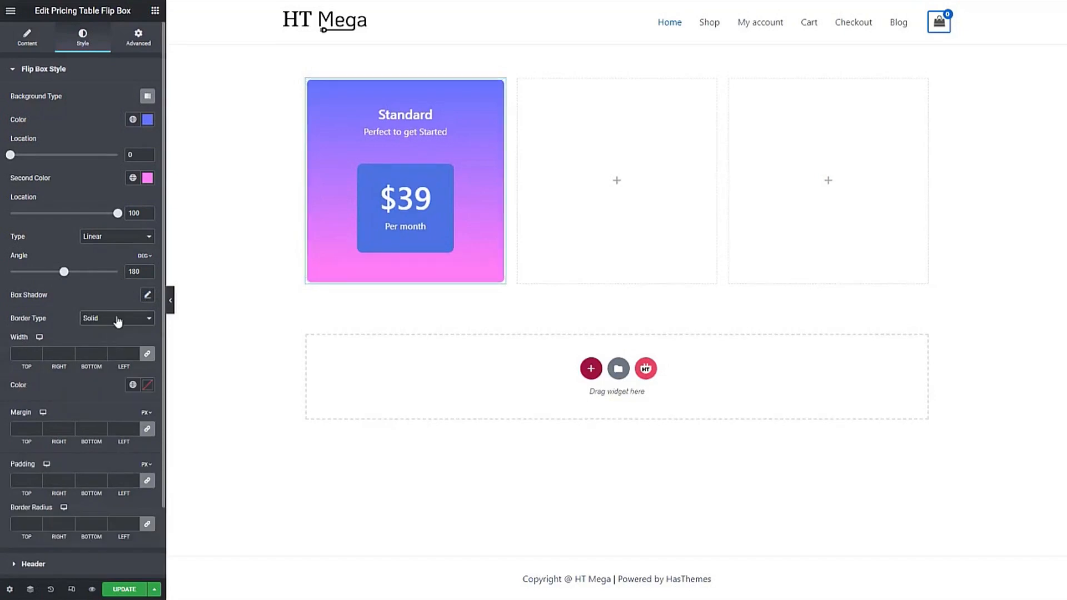
click(117, 319)
click(114, 329)
- Set the flip box's margin and padding to 0
click(89, 362)
text(0)
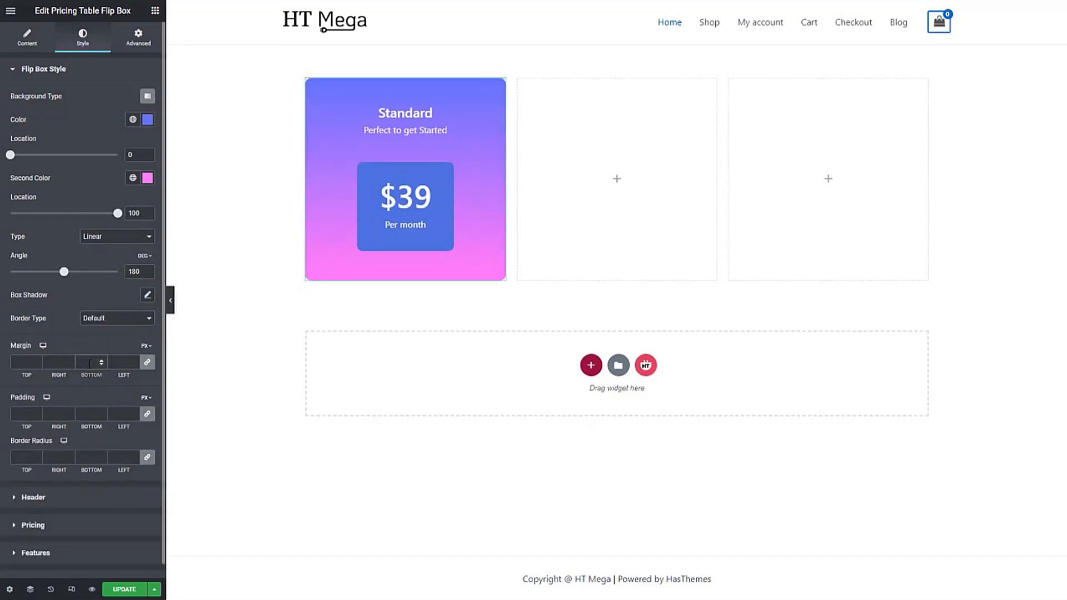
click(88, 413)
text(0)
- Set the header title's text colour to white
click(48, 78)
click(38, 97)
click(147, 148)
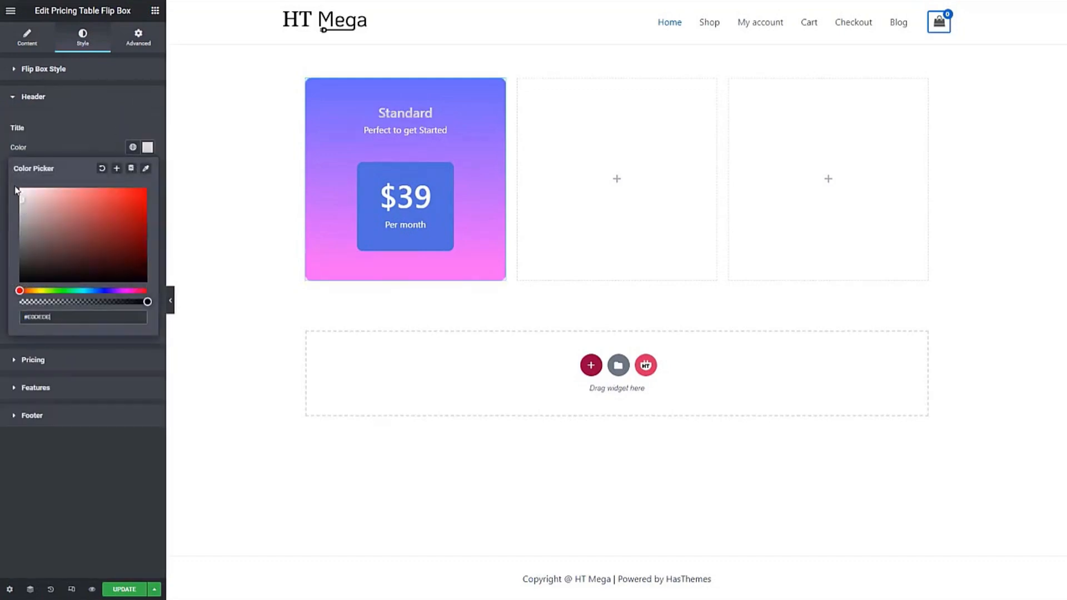
click(59, 152)
- Set the header title's typography to Roboto, size 30 px and weight 700 (Bold)
click(148, 171)
click(113, 222)
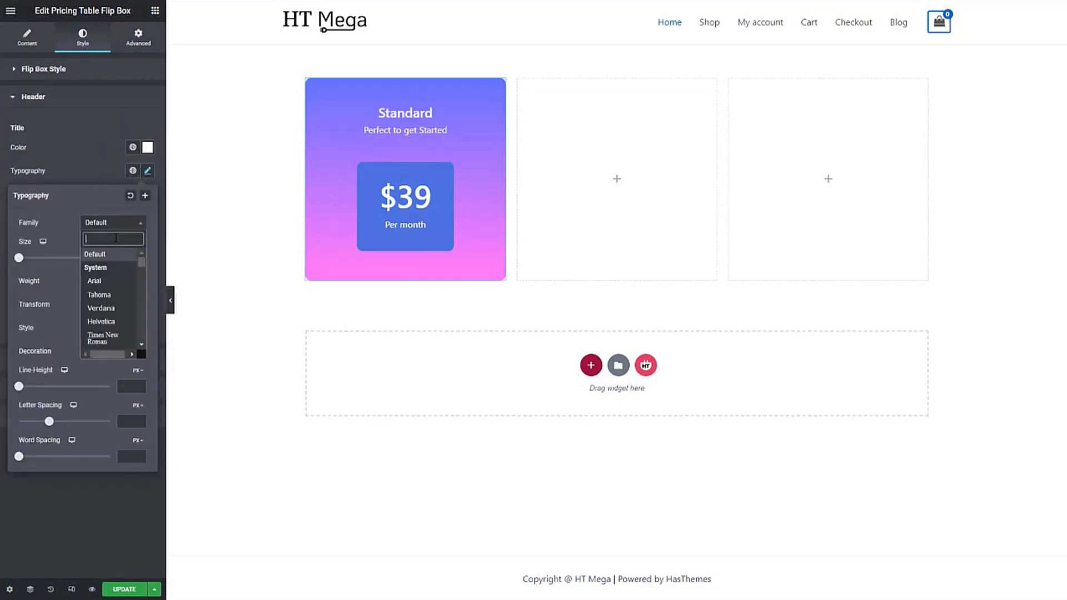
text(Roboto)
click(99, 267)
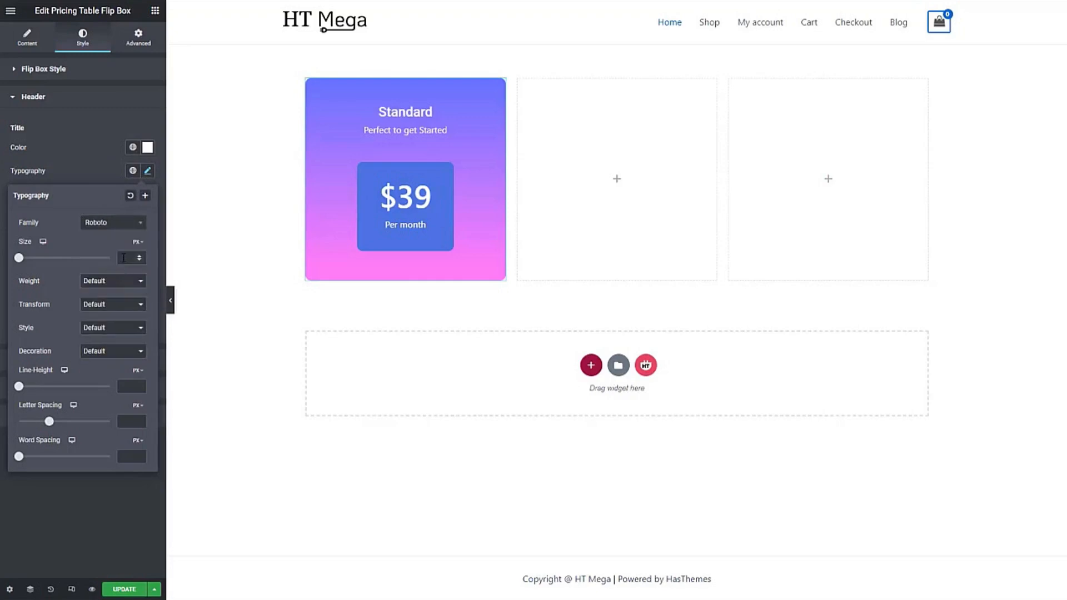
click(121, 280)
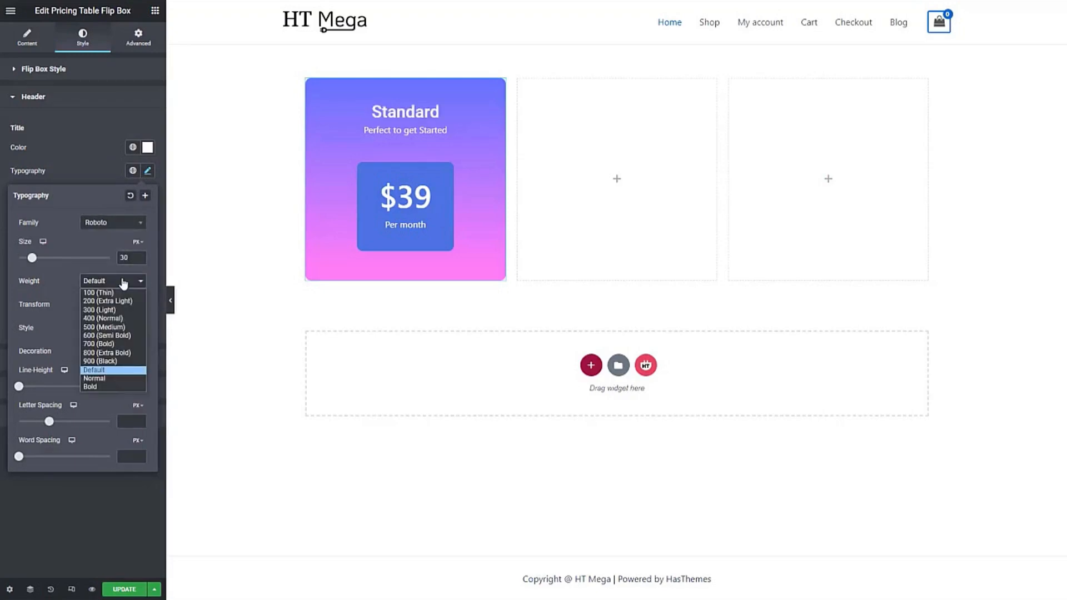
click(117, 342)
click(82, 185)
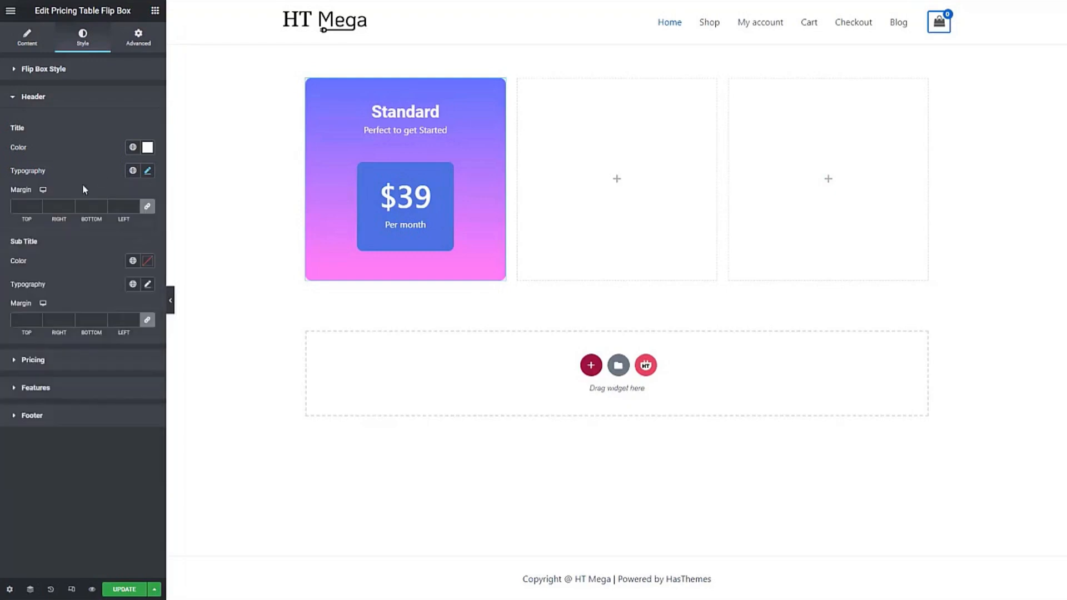
- Make the header subtitle white and set its font family to Roboto with a custom size and weight
click(147, 261)
click(96, 262)
click(148, 284)
click(127, 339)
text(Roboto)
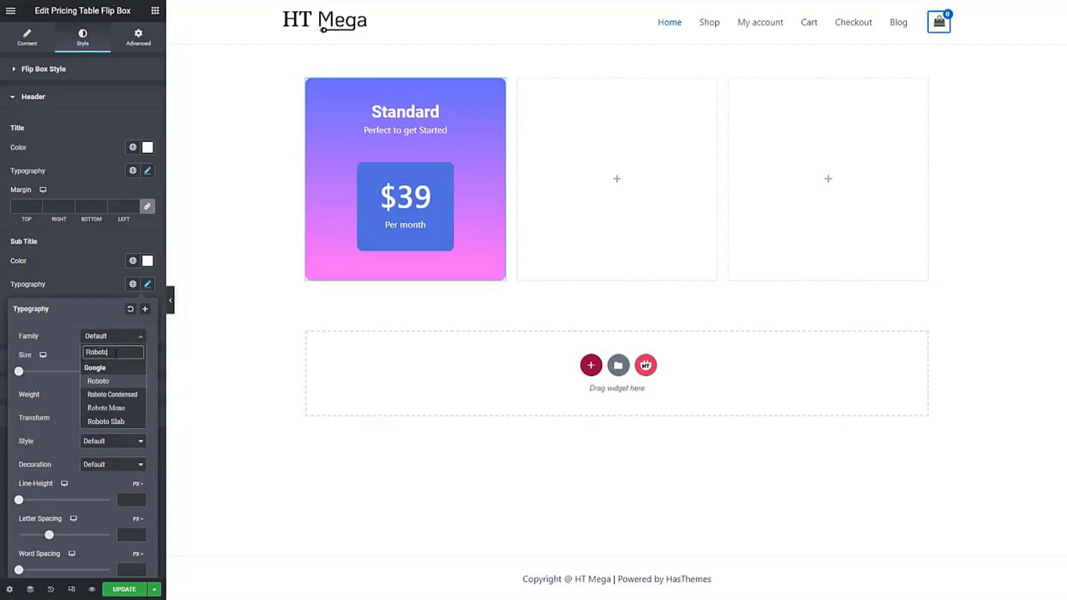
click(110, 381)
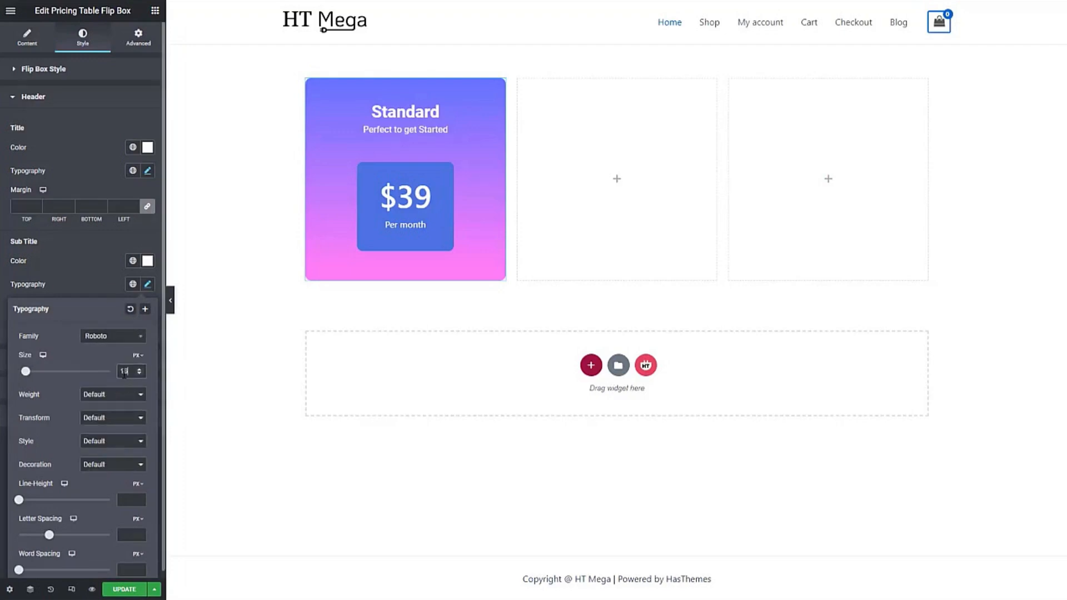
click(117, 394)
click(106, 434)
click(85, 286)
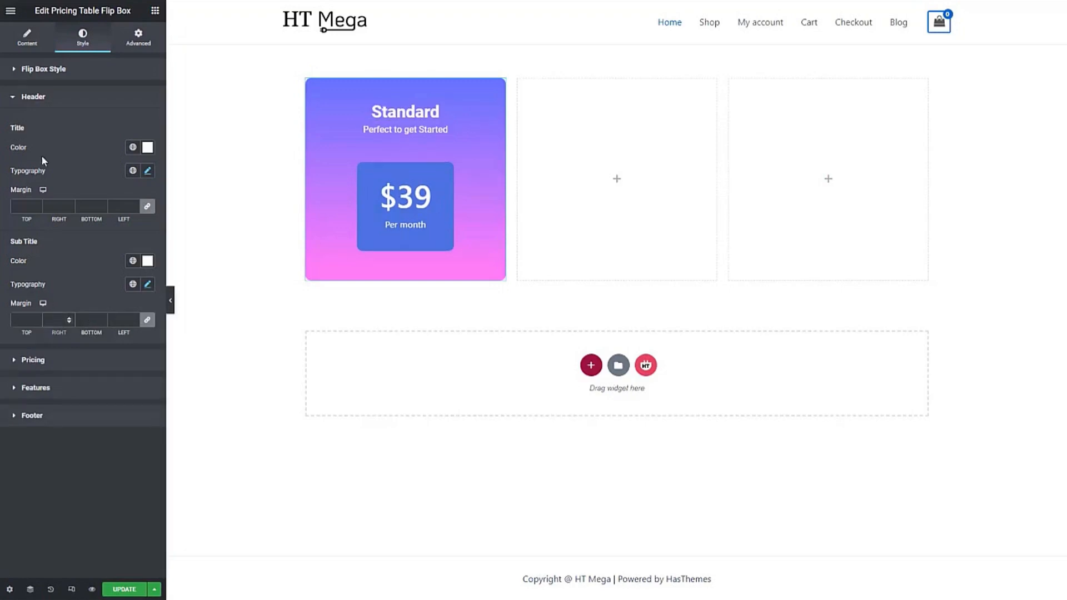
- Give the pricing box a Classic background in purple
click(35, 99)
click(34, 124)
click(133, 153)
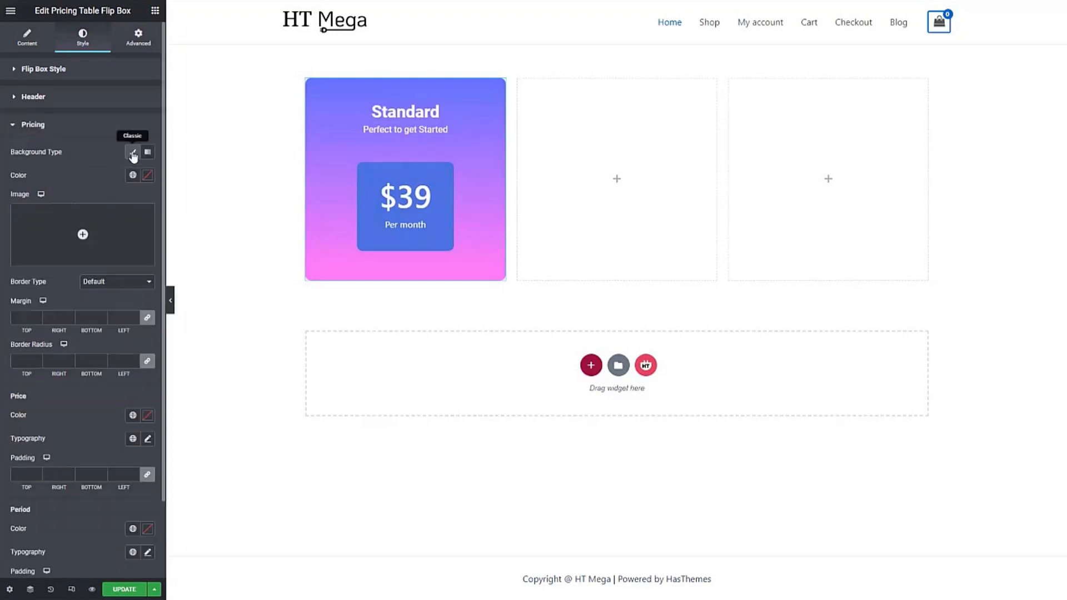
click(148, 177)
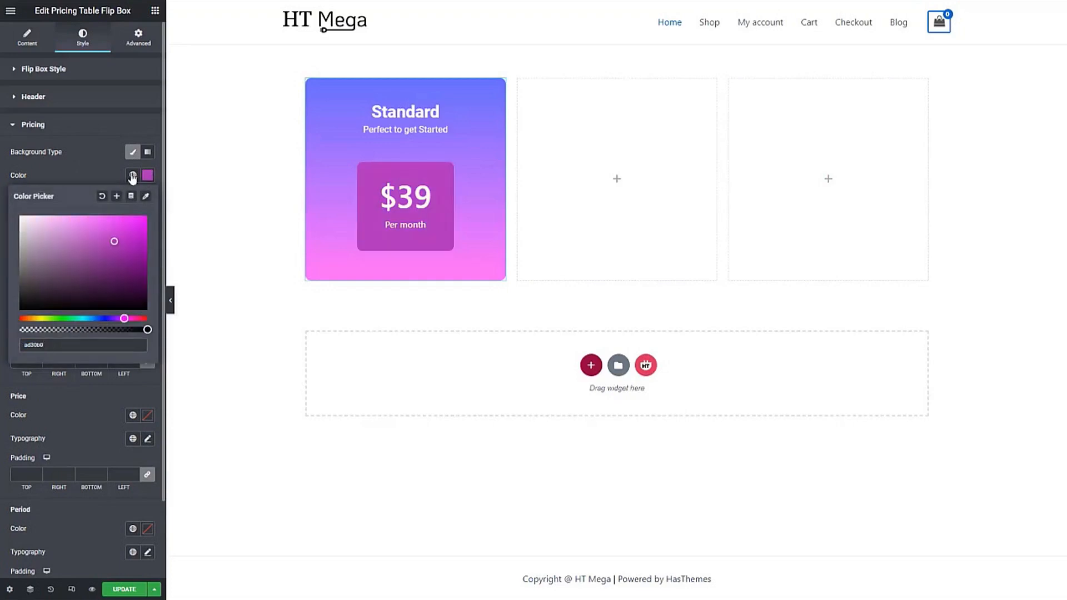
click(118, 176)
- Try a Solid border on the pricing box and restore its border type to Default
click(106, 282)
click(107, 311)
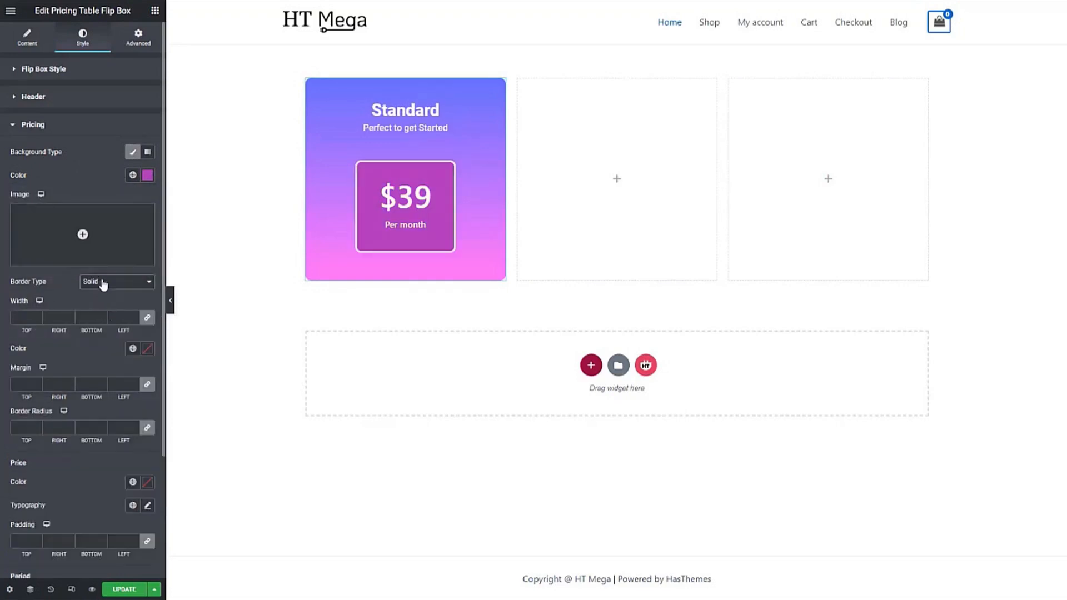
click(104, 284)
click(105, 294)
click(90, 317)
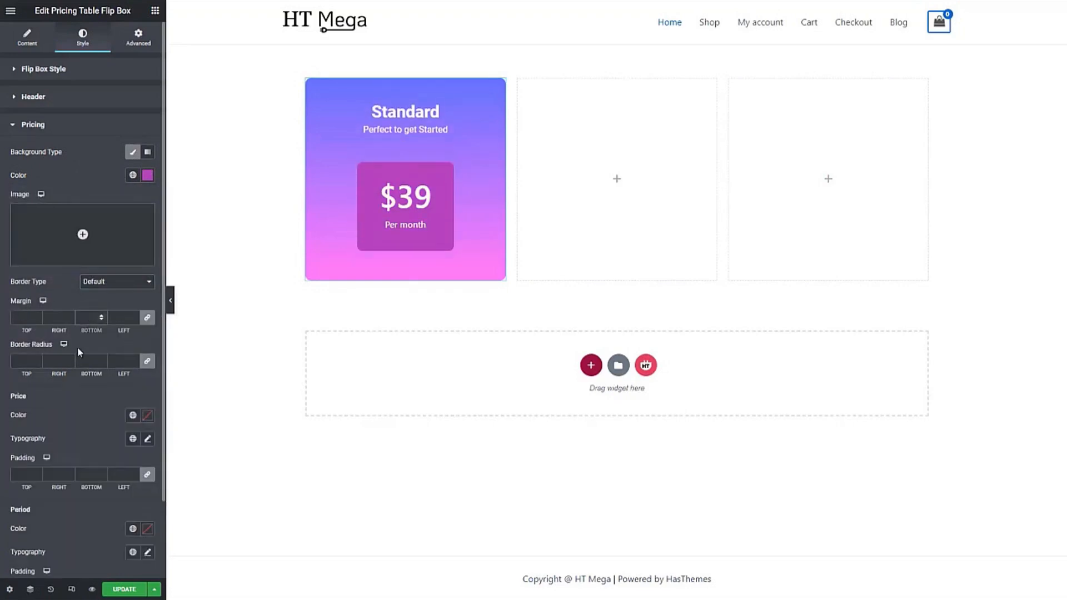
- Set the price's text colour to white
click(148, 417)
drag(55, 305, 9, 257)
click(91, 417)
- Set the price's typography to Roboto, size 52 px and weight 700 (Bold)
scroll(91, 369, down, 2)
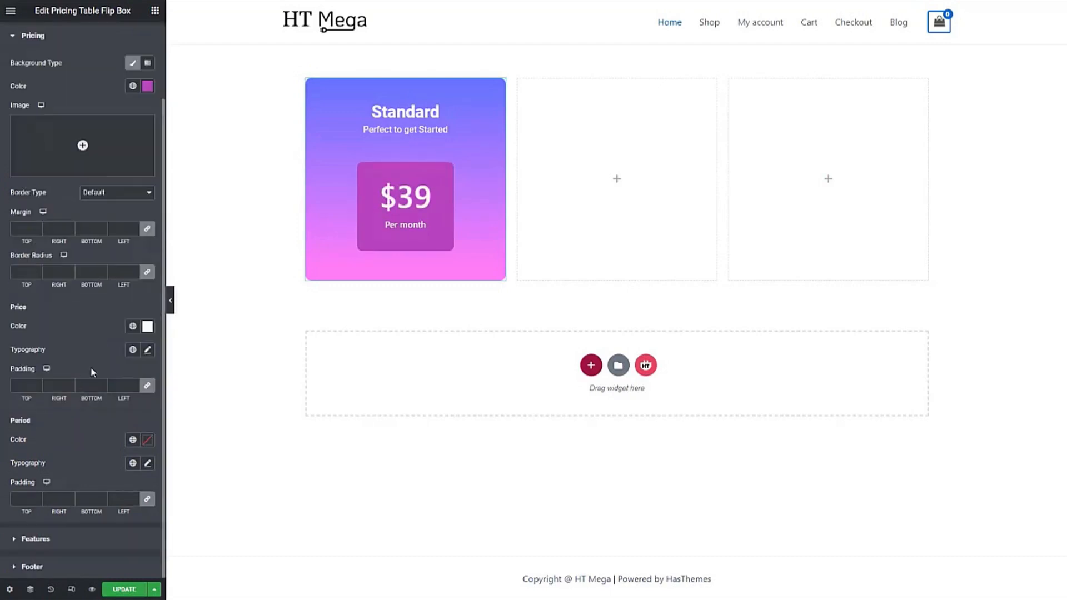
click(147, 349)
click(113, 402)
text(R)
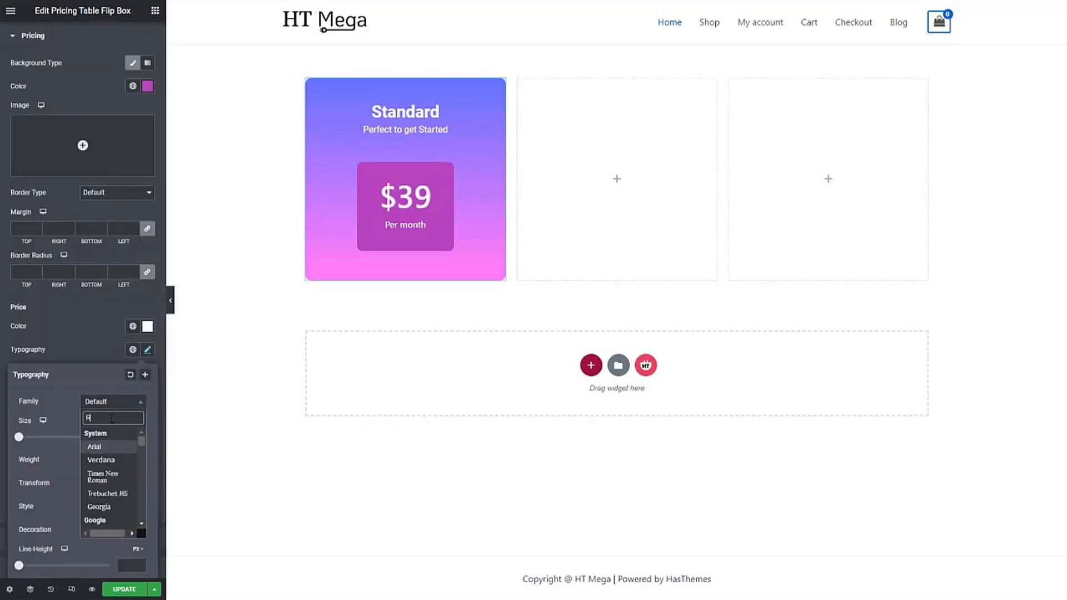
text(obot)
click(113, 446)
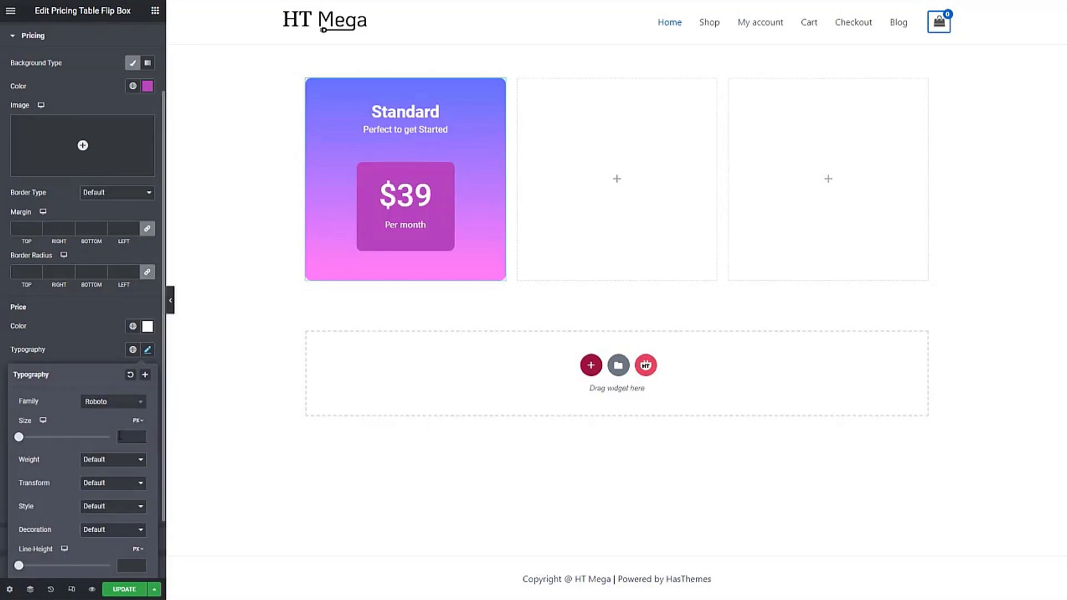
text(52)
click(113, 460)
click(113, 519)
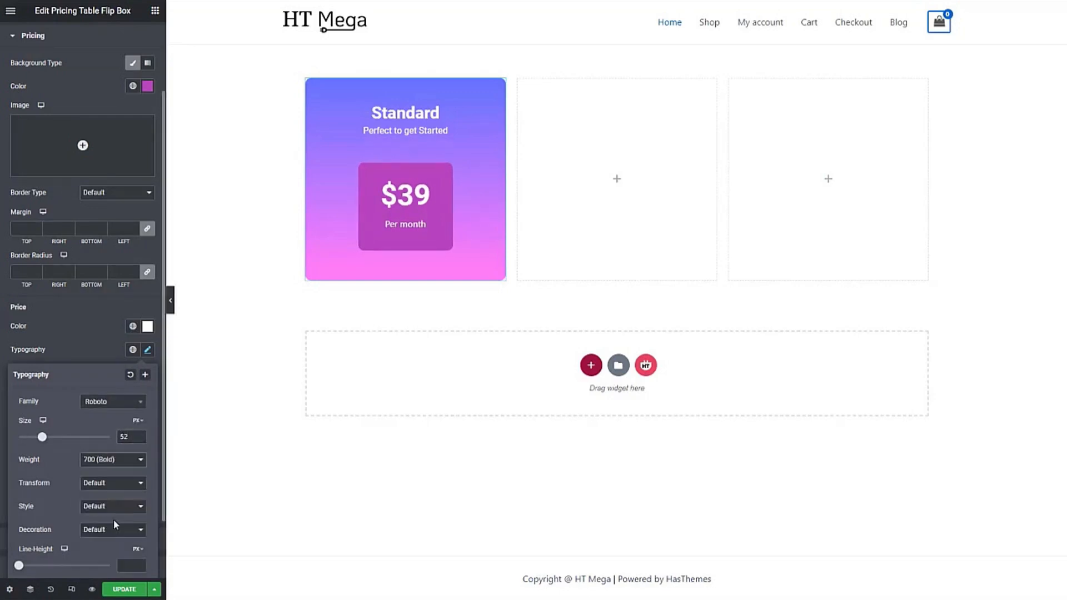
click(89, 348)
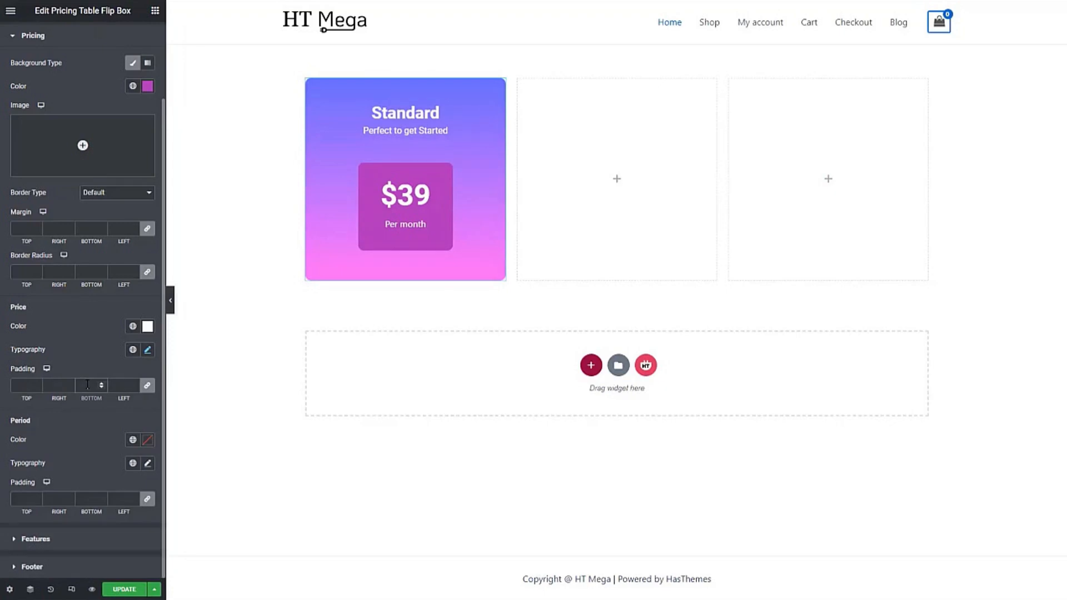
- Make the period text white and set its typography to Roboto at 14 px with a custom weight
click(147, 439)
click(22, 294)
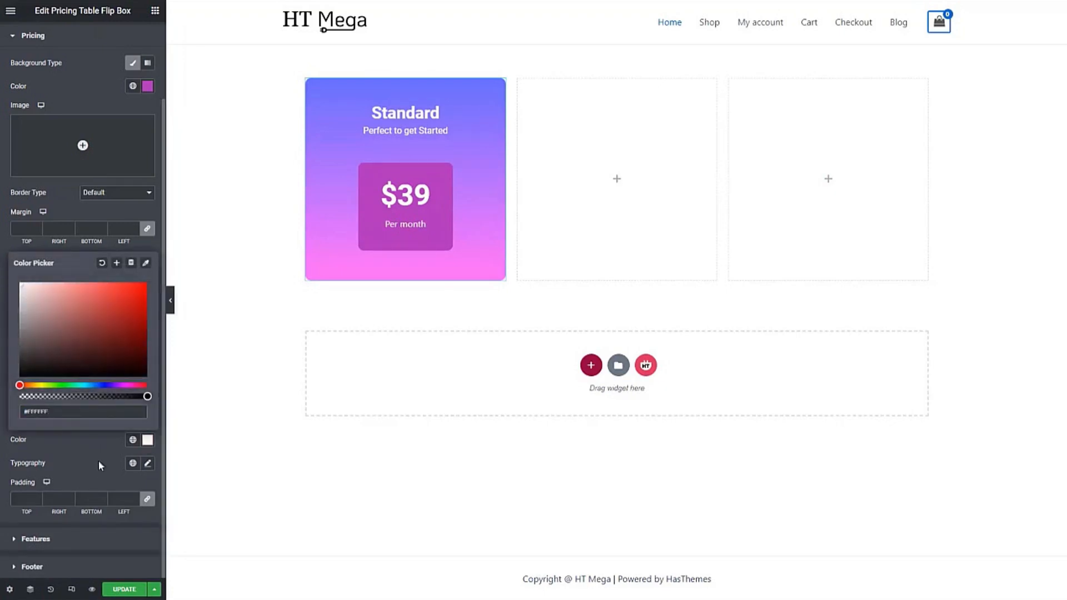
click(148, 463)
scroll(128, 417, down, 3)
click(112, 329)
text(Roboto)
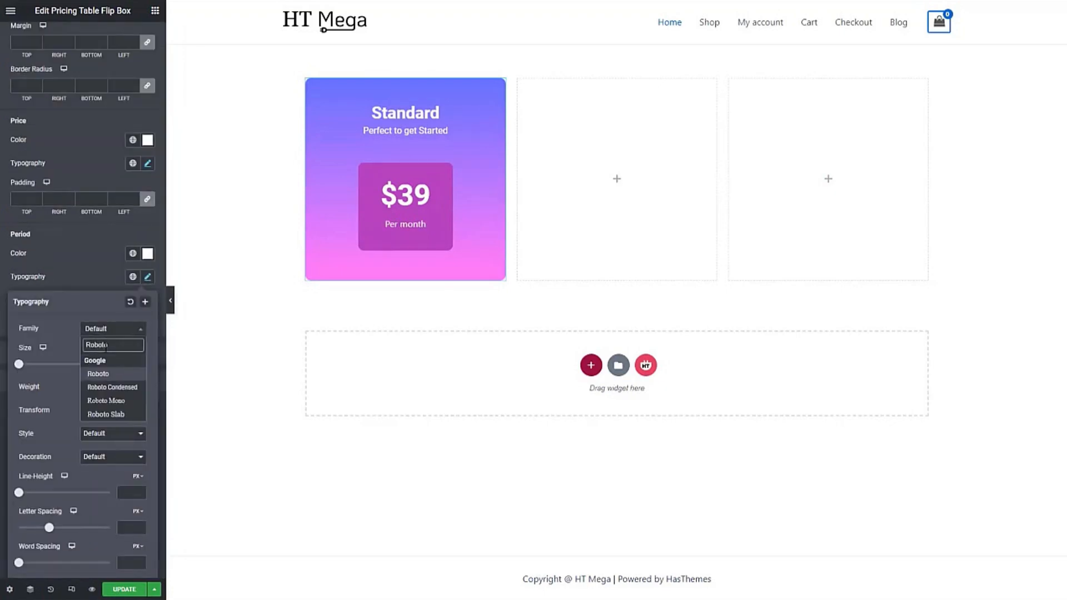
click(100, 374)
click(128, 361)
text(14)
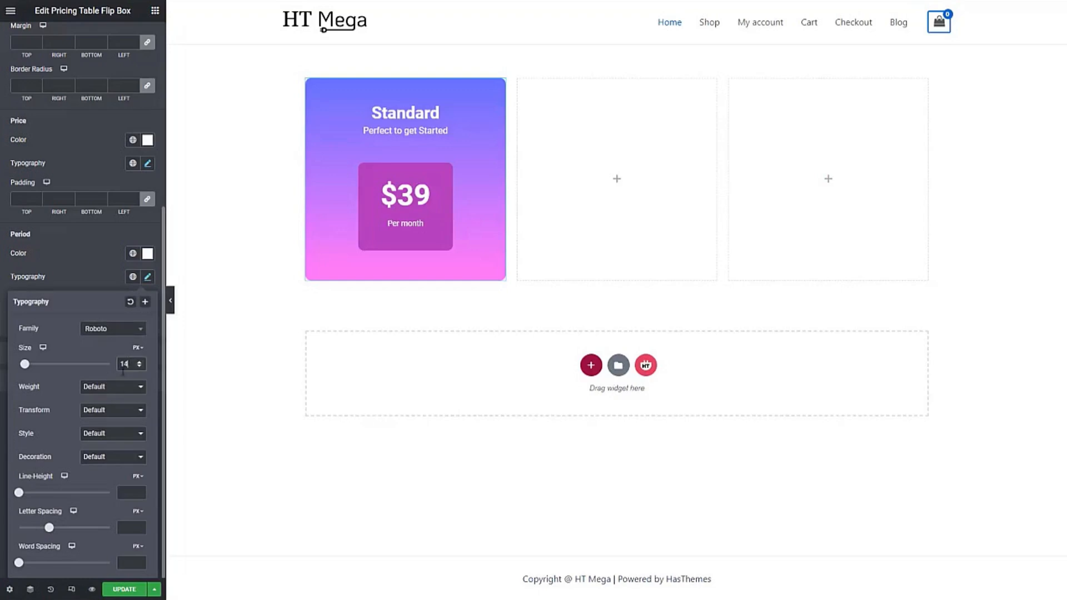
click(113, 387)
click(113, 426)
click(102, 285)
- Set the period text's padding to 0 on all sides and close the pricing style settings
click(93, 312)
text(0)
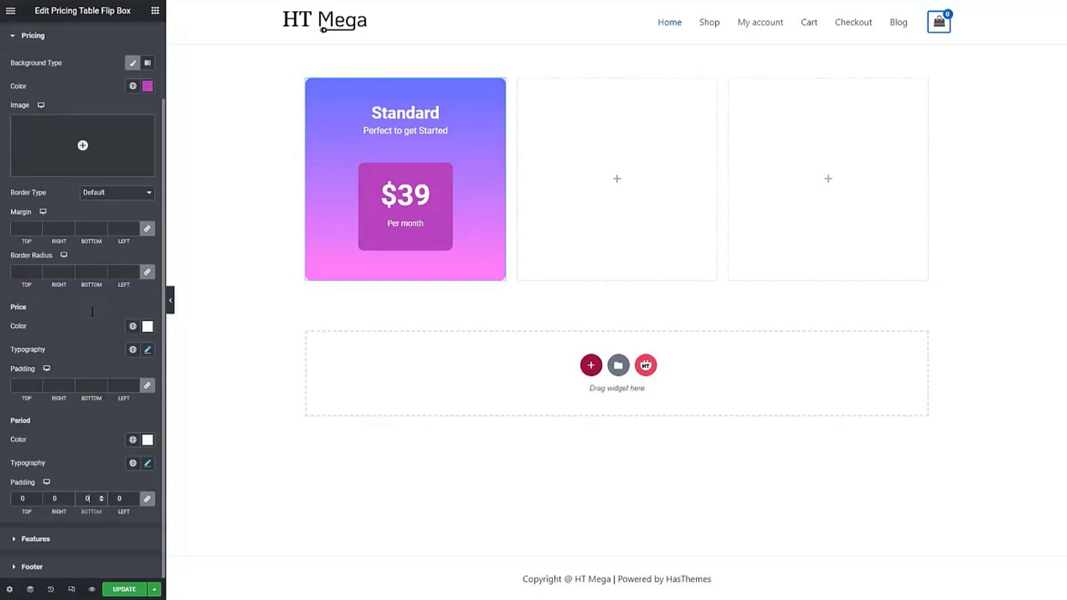
scroll(92, 312, up, 2)
click(40, 126)
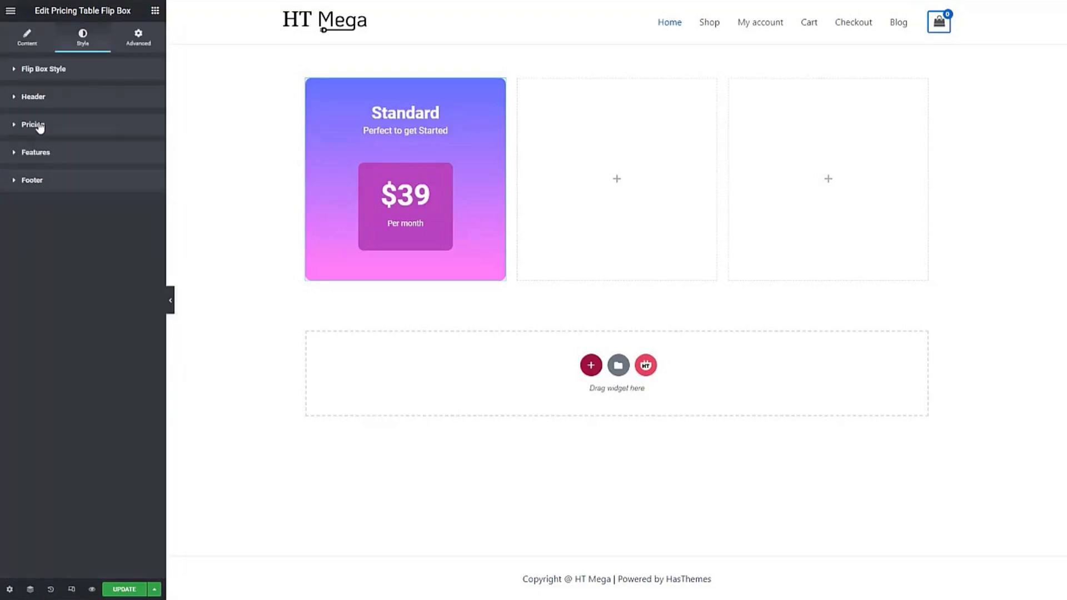
- Examine the Price Features Box Area styling options in the features settings and reset them to default
click(40, 154)
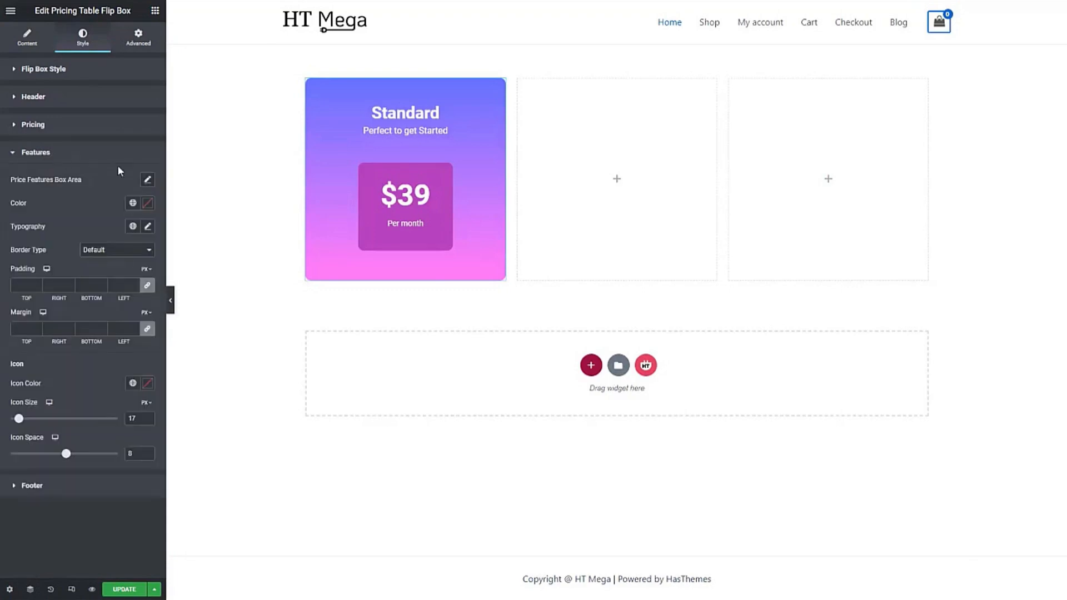
click(147, 181)
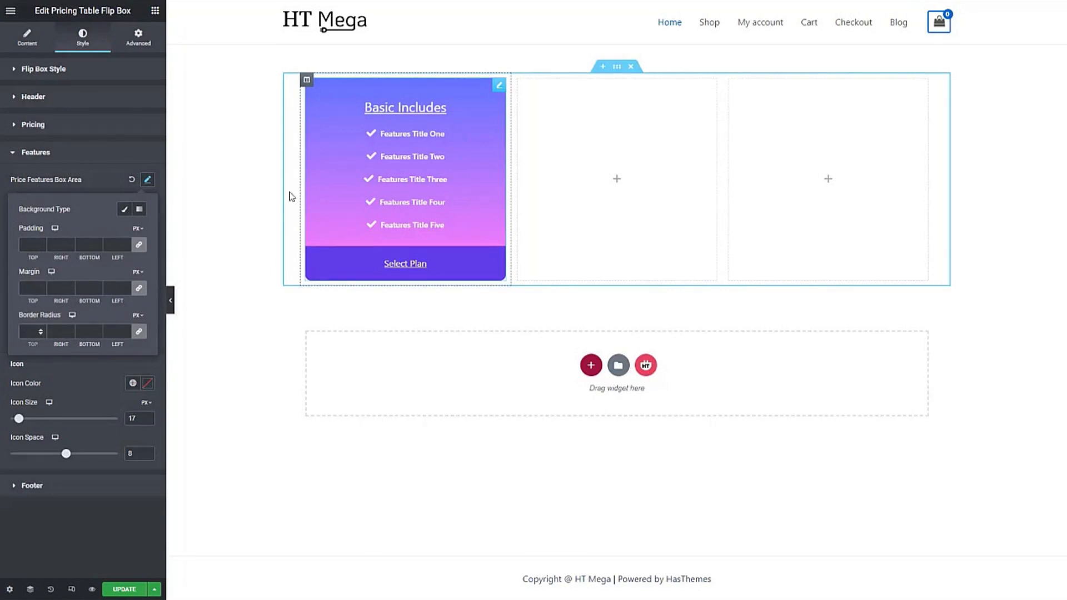
click(131, 180)
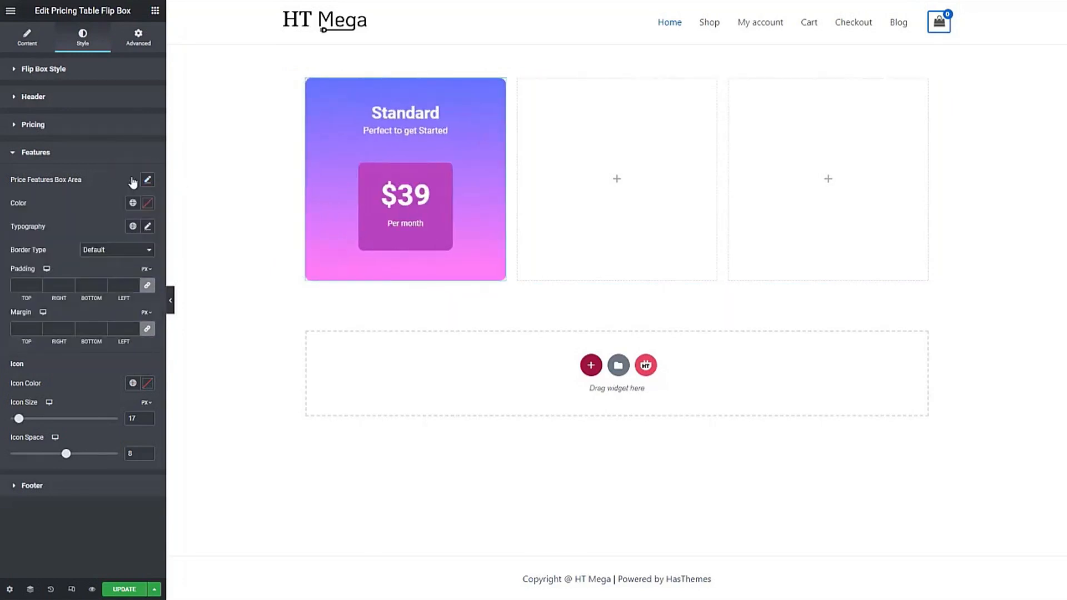
- Make the features list text white and set its typography to Roboto at 15 px
click(147, 203)
click(8, 229)
click(148, 226)
click(113, 278)
text(Roboto)
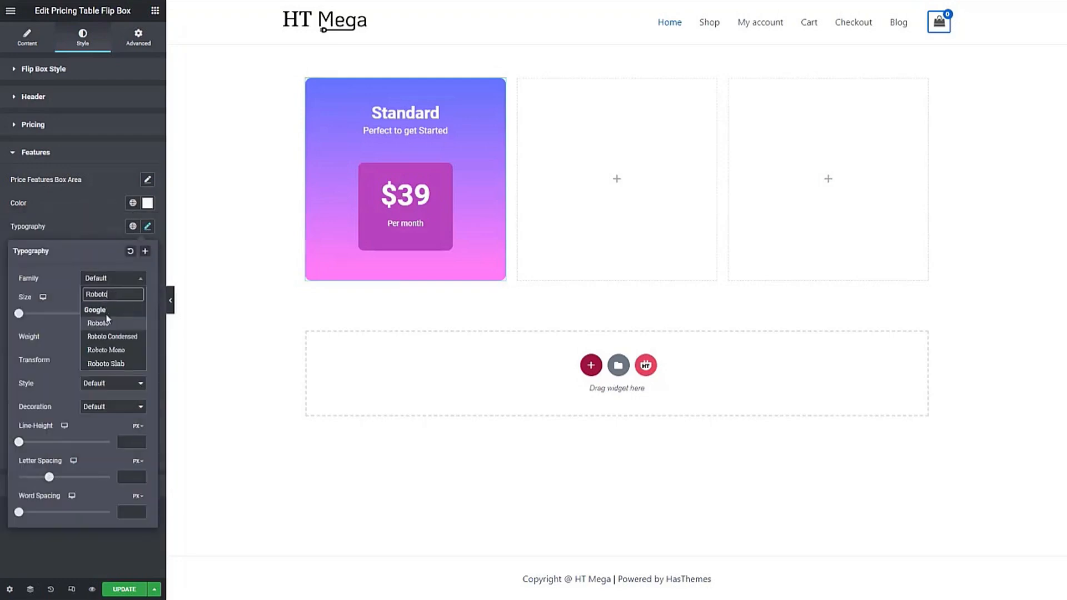
click(107, 320)
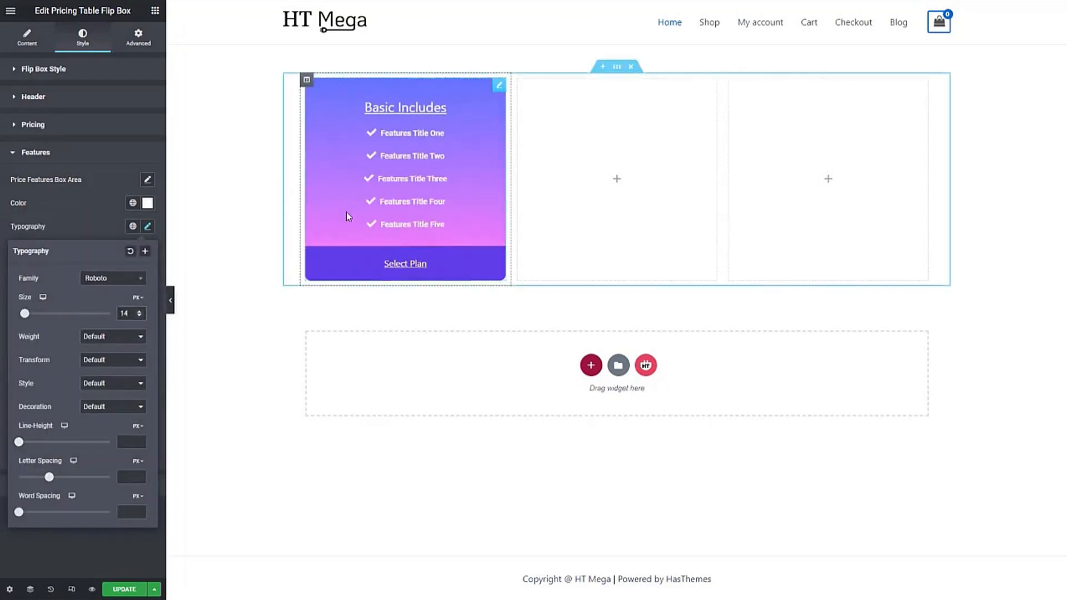
key(Up)
key(Up)
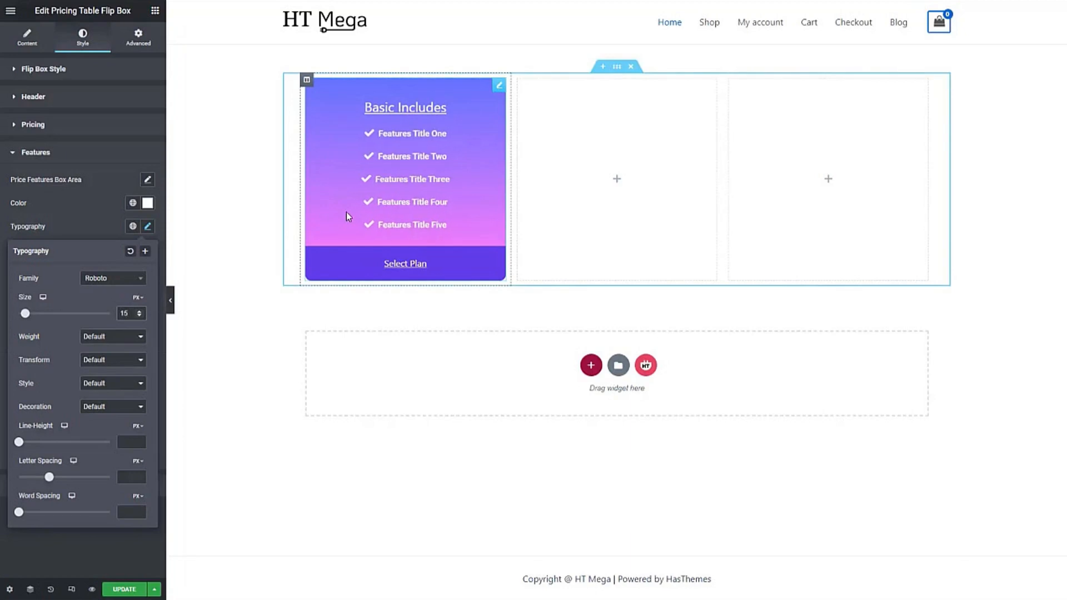
- Try a solid border on the features list and restore the default border type
click(121, 228)
click(117, 250)
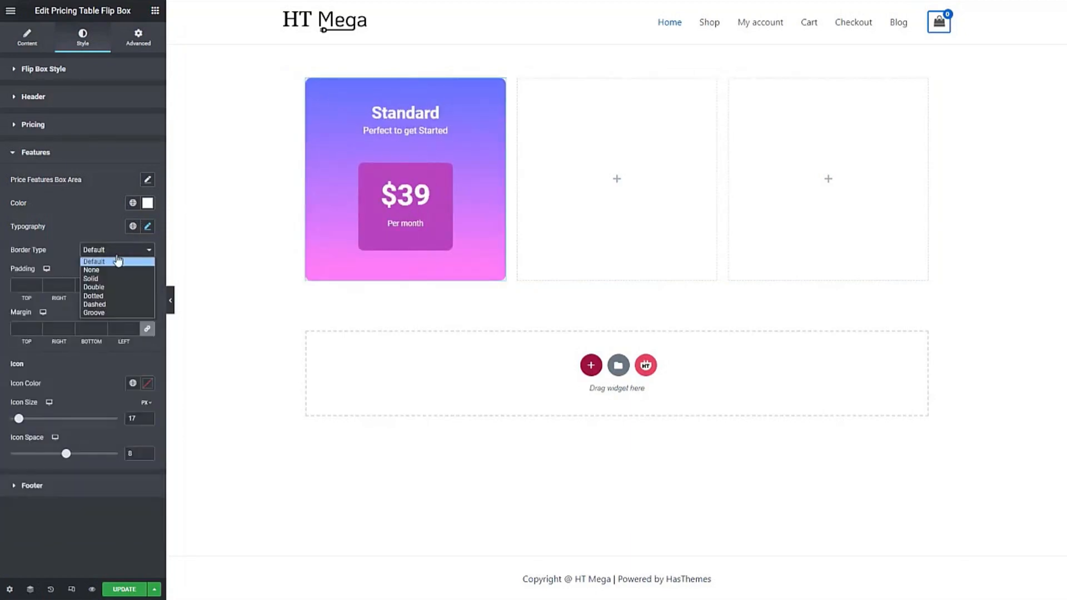
click(100, 279)
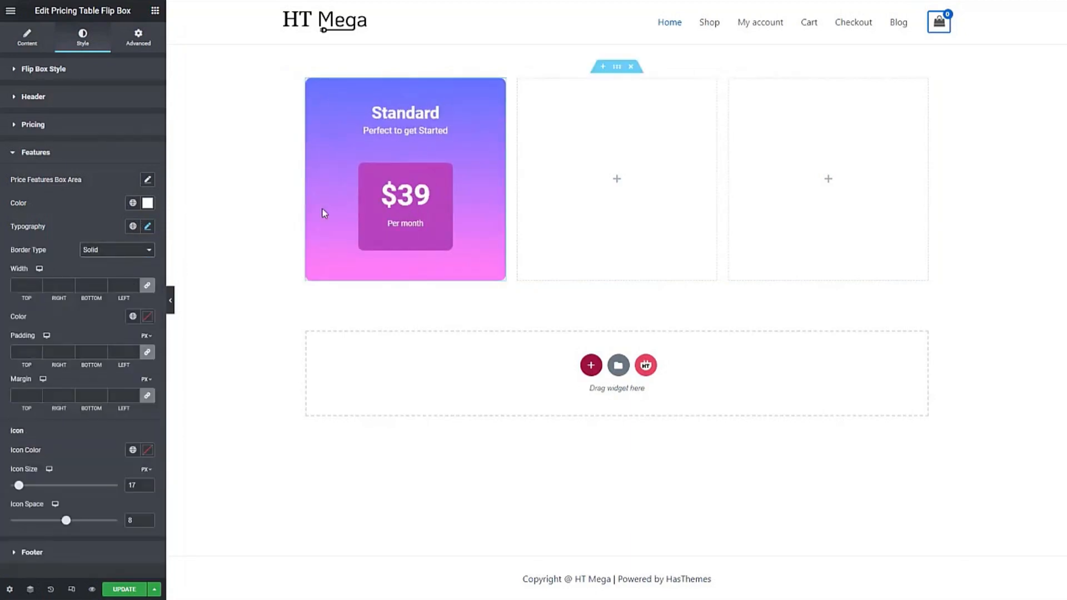
click(117, 250)
click(111, 260)
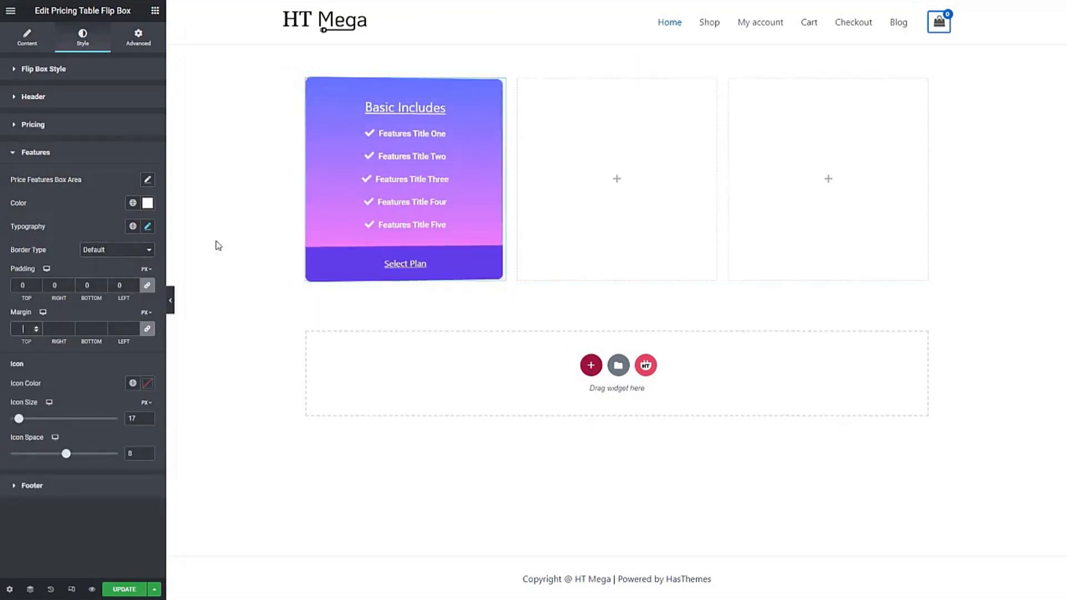
- Make the feature icons white, set their size to 14 px and icon space to 11, and close the features style settings
click(147, 383)
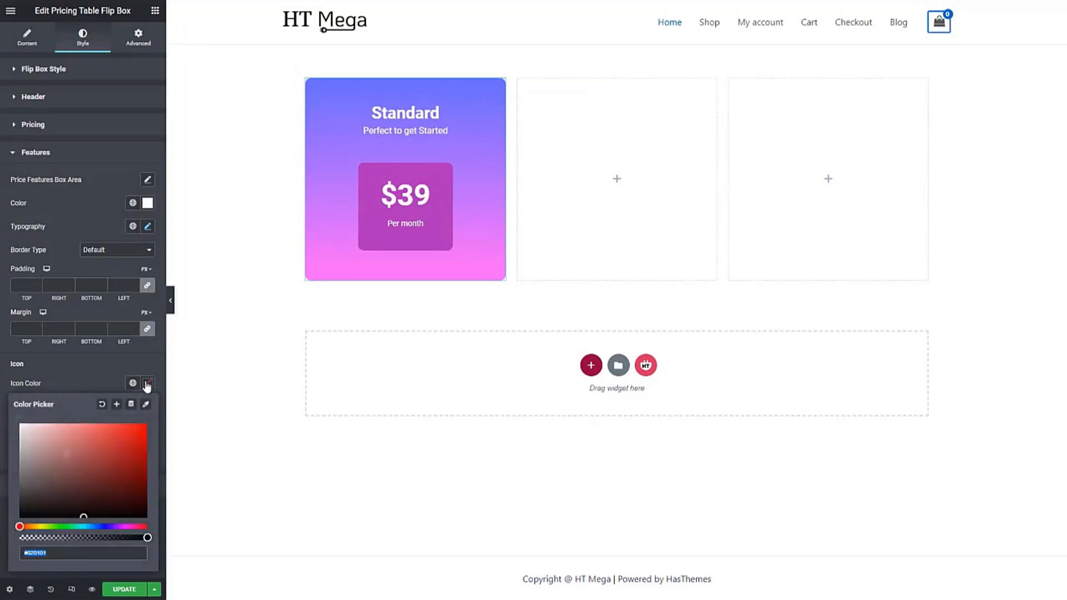
click(79, 378)
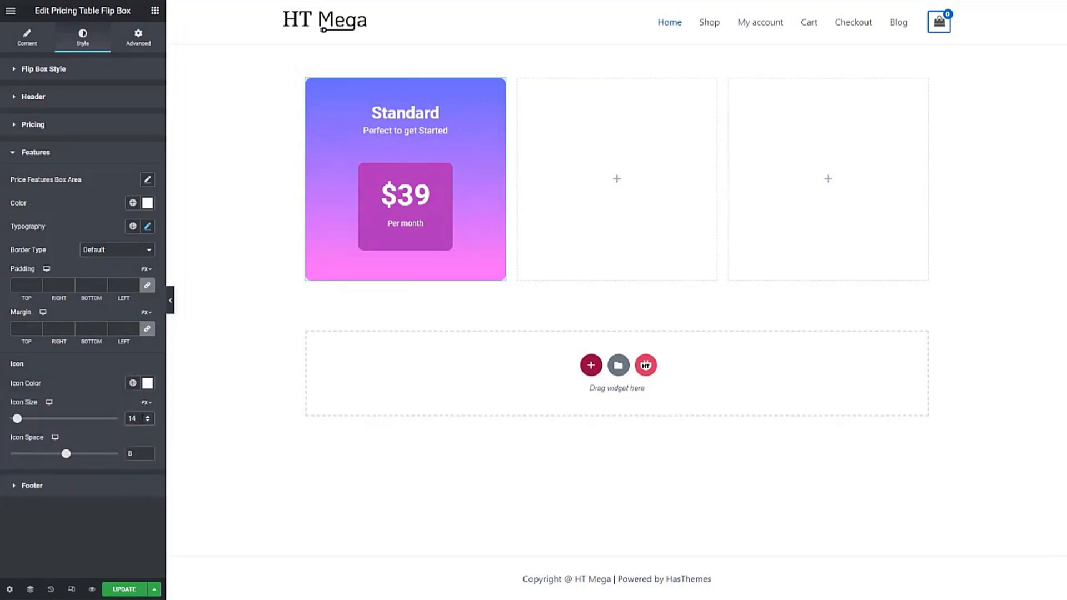
click(136, 454)
key(BackSpace)
text(11)
click(44, 157)
- Open the footer style settings and examine the normal-state box shadow options
click(44, 186)
click(148, 231)
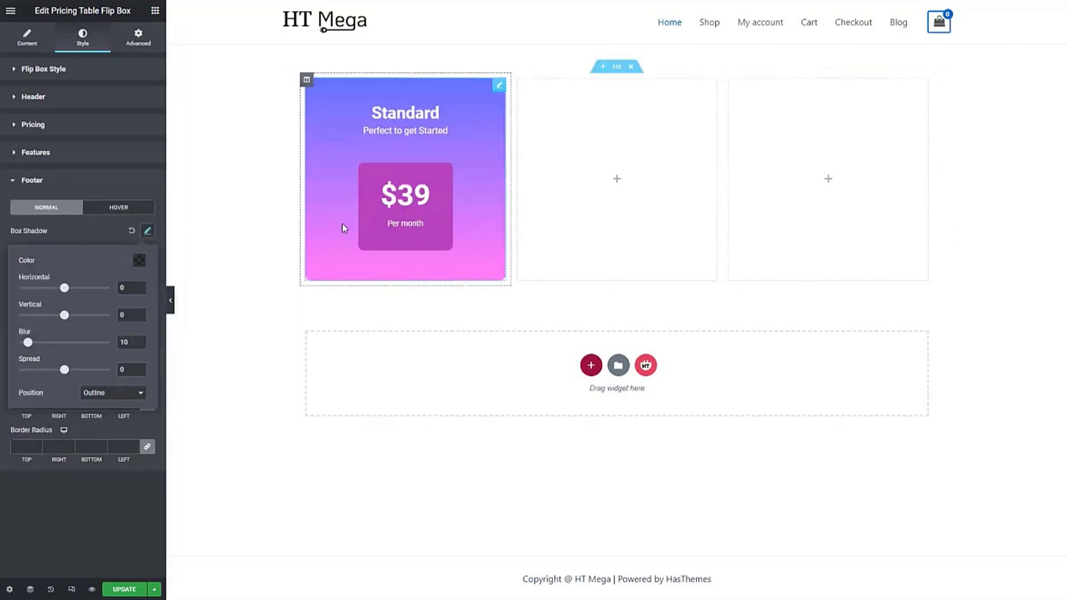
click(103, 229)
- Set the footer's typography to Roboto at 16 px with a custom weight
click(148, 254)
click(113, 306)
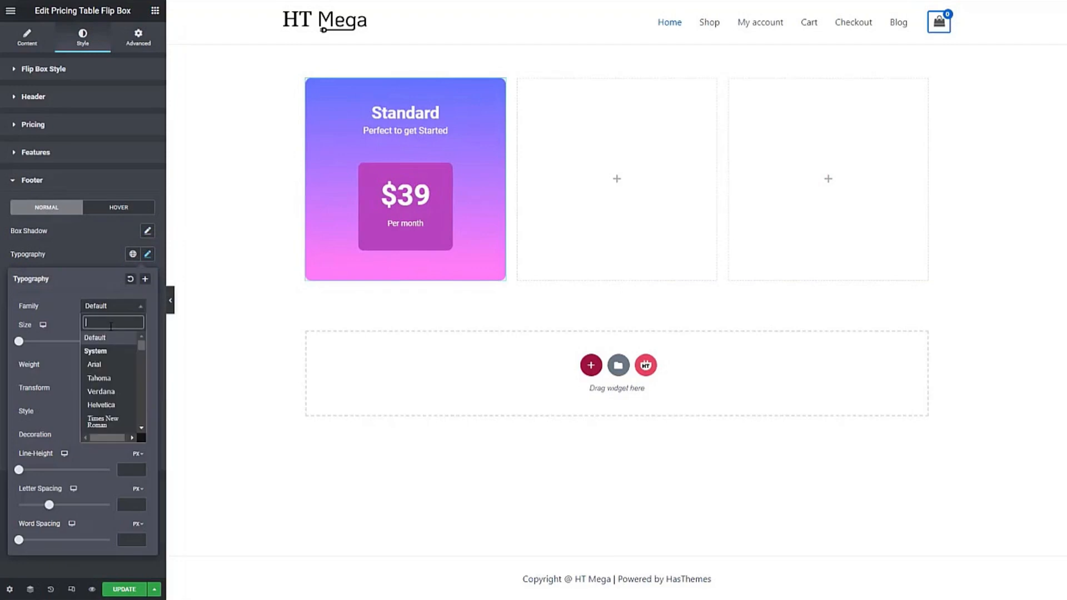
text(roboto)
click(113, 345)
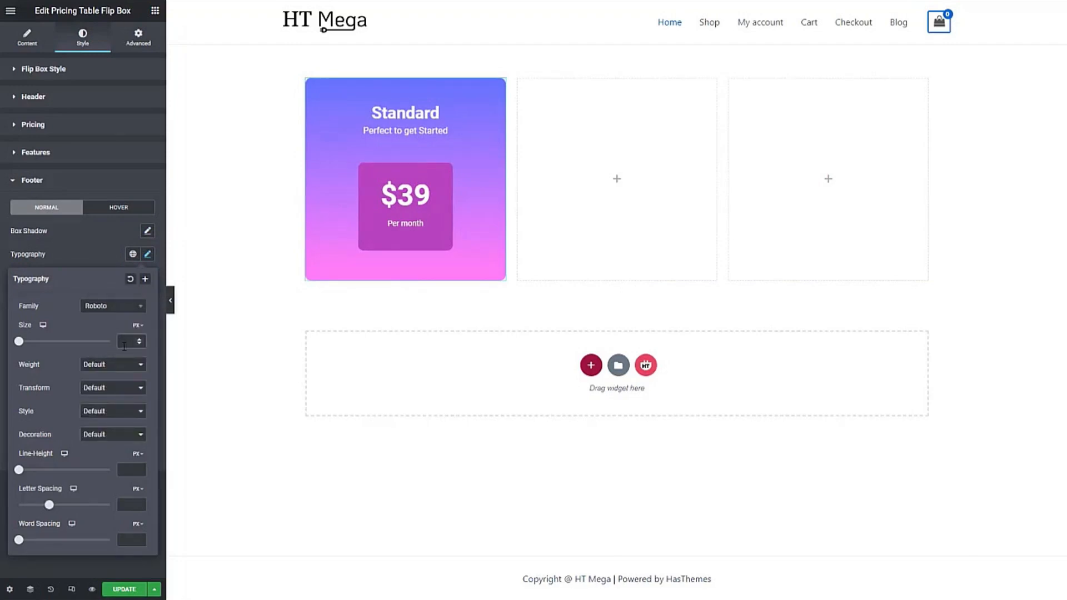
click(105, 364)
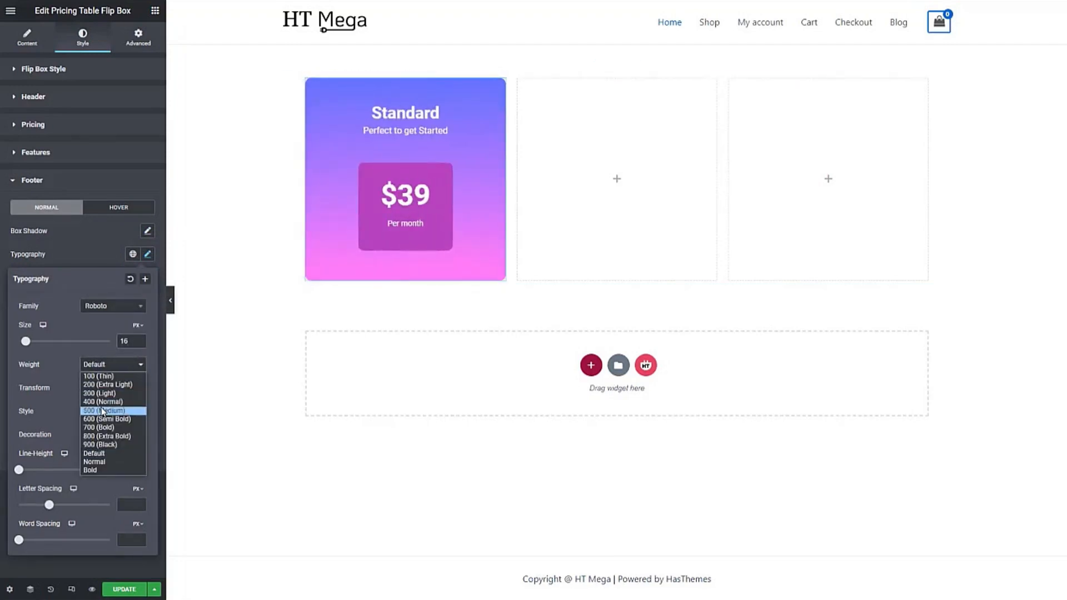
click(101, 399)
click(86, 258)
- Set the footer's normal-state text color to #FDFDFD and its classic background color to #AD30B8
click(147, 277)
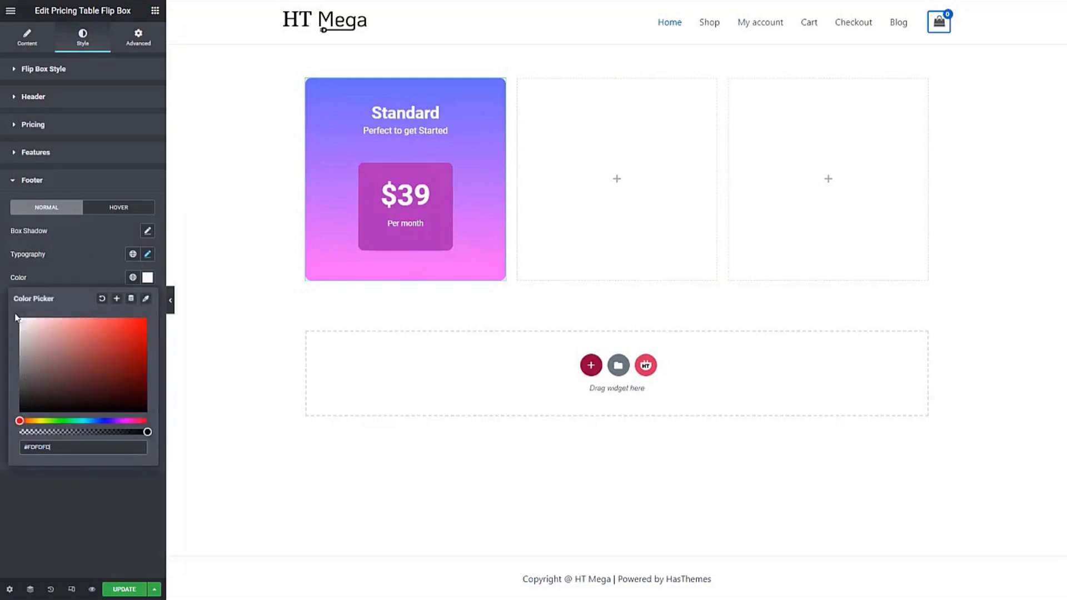
click(102, 283)
click(147, 325)
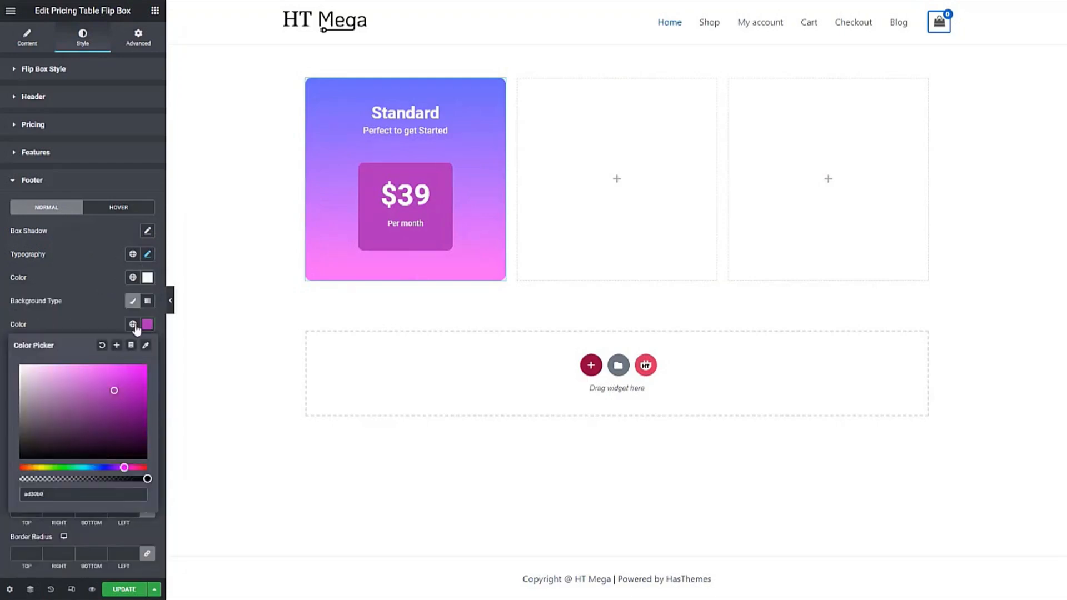
click(112, 323)
- Try a solid border on the footer, restore the default border type and preview the flipped card
click(116, 431)
click(107, 460)
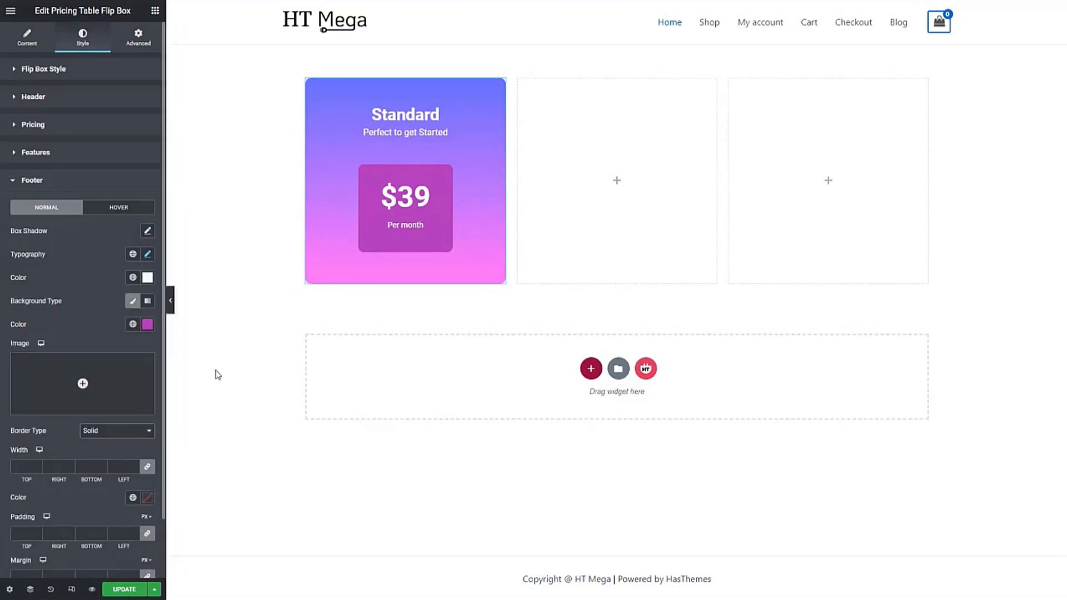
click(119, 431)
click(108, 443)
click(66, 466)
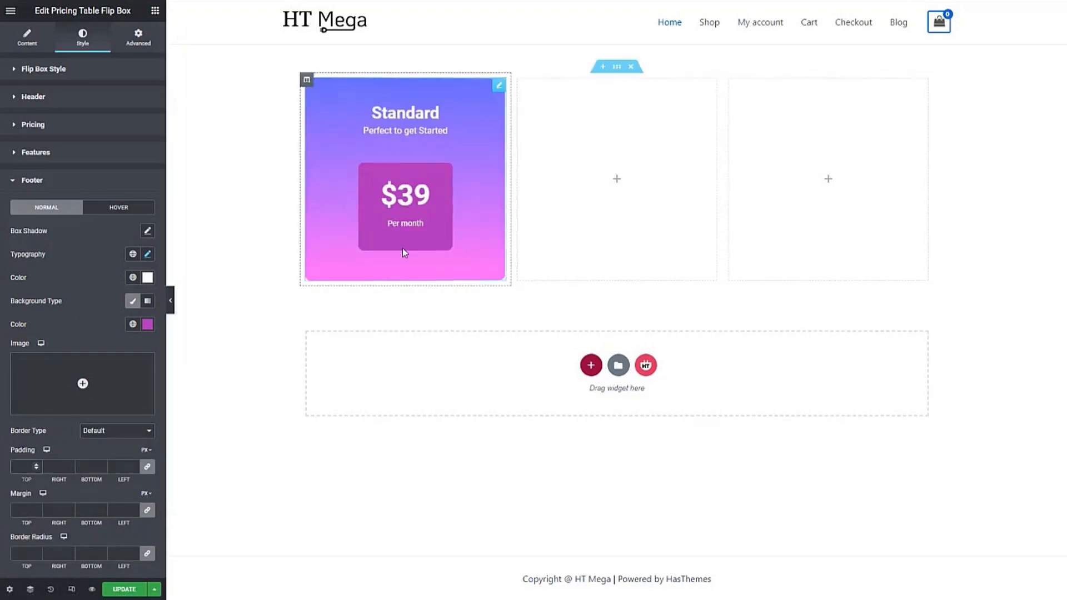
mouse_move(405, 242)
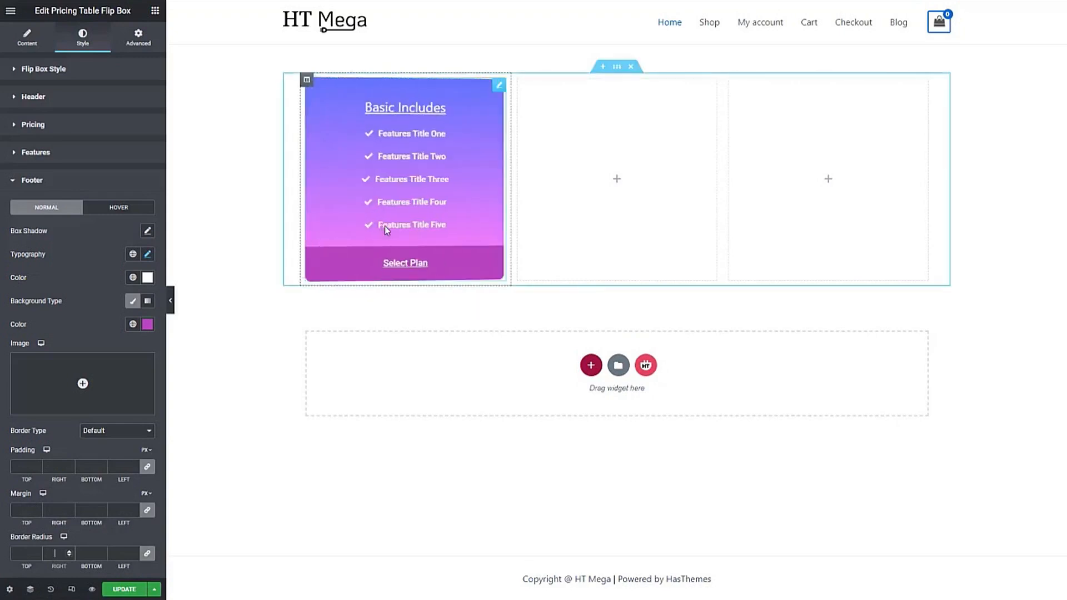
- Set the footer's hover state to white text on a classic #221150 background and close the footer style settings
click(114, 210)
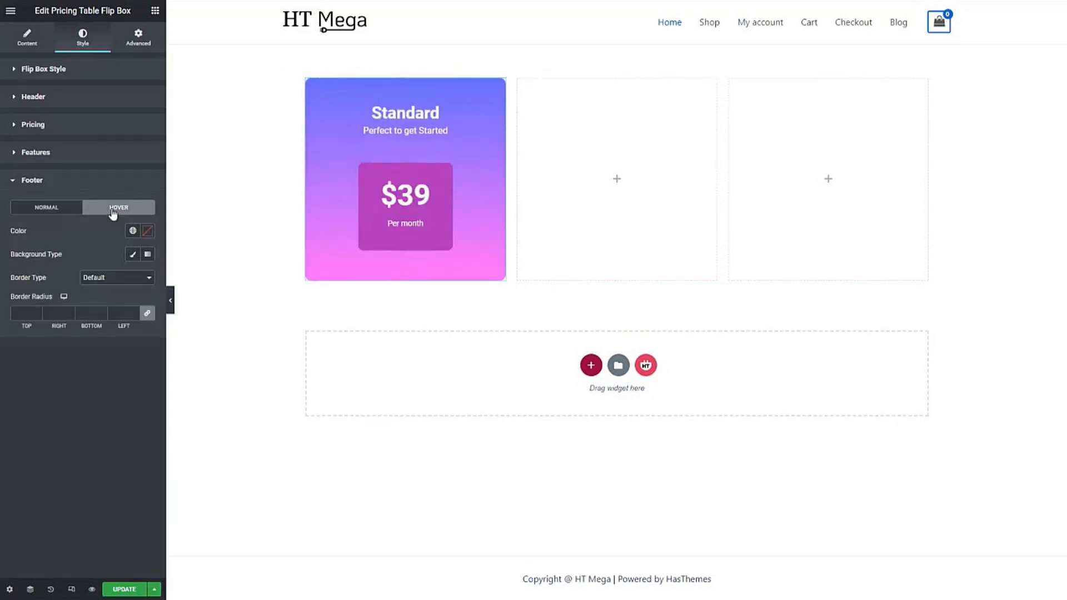
click(147, 231)
click(101, 229)
click(147, 278)
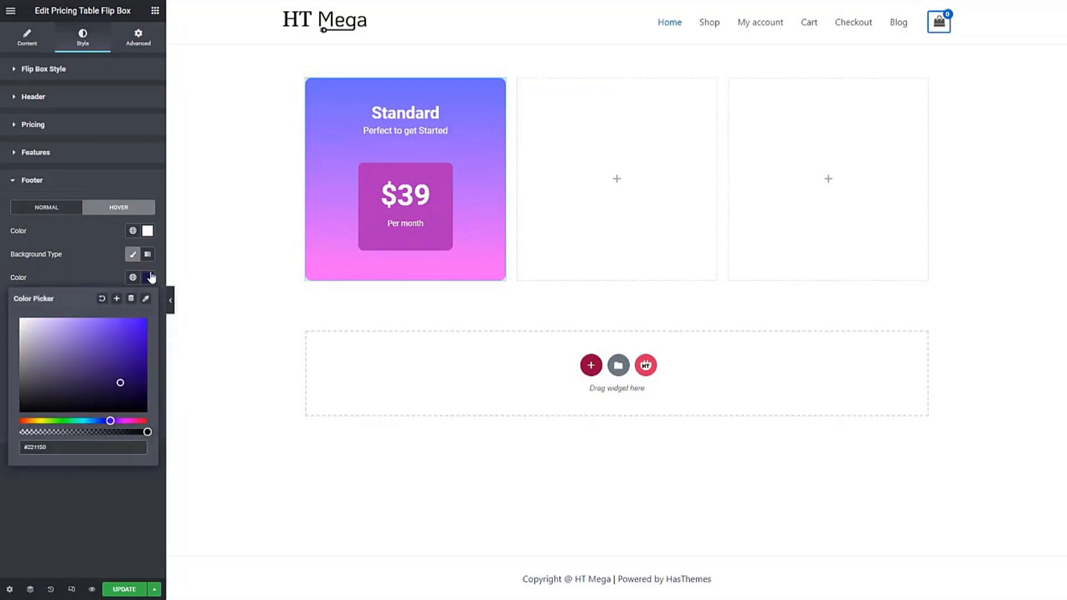
click(94, 280)
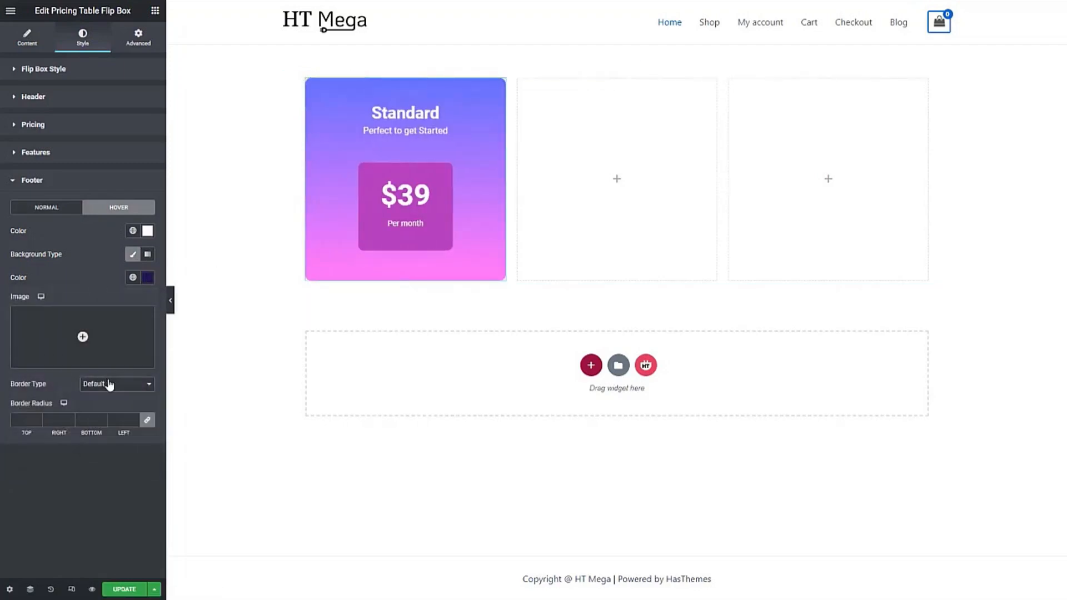
click(35, 182)
- Change the first pricing table's header title to Basic and its price to 24
click(27, 39)
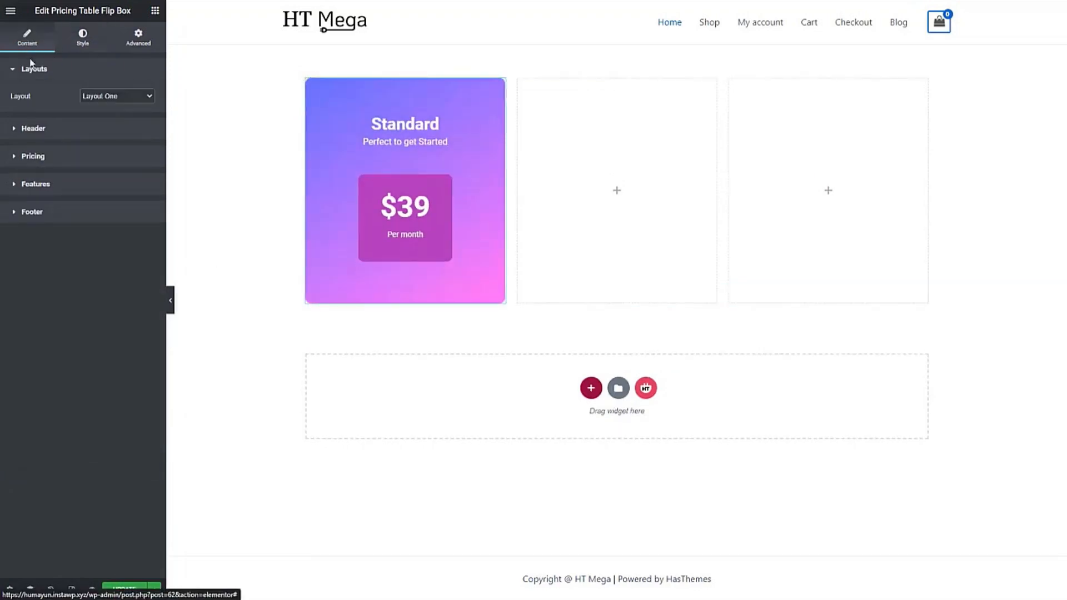
click(32, 69)
click(35, 97)
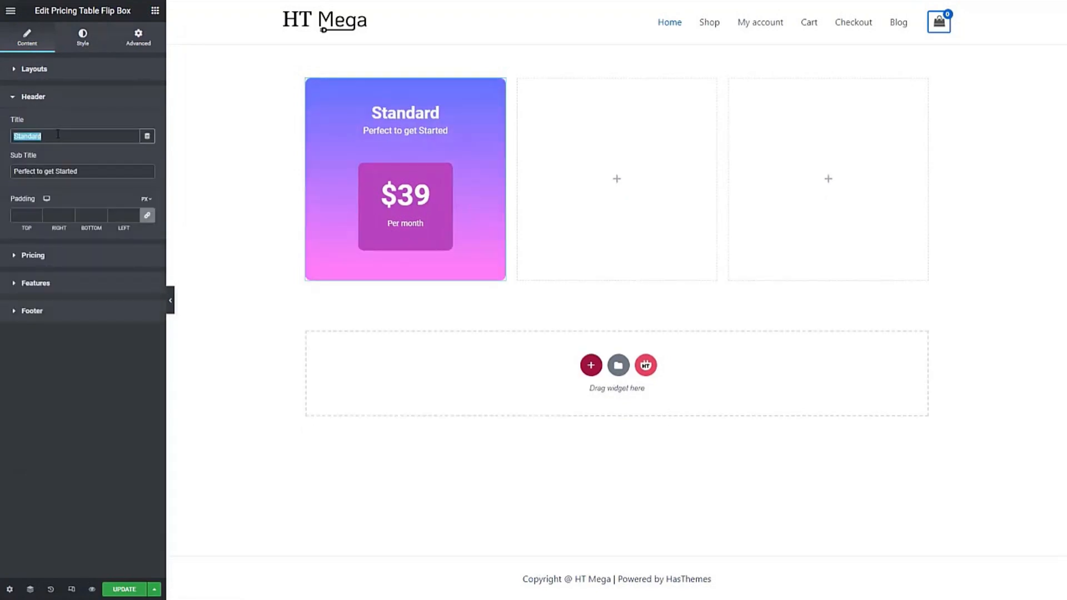
click(40, 99)
click(38, 125)
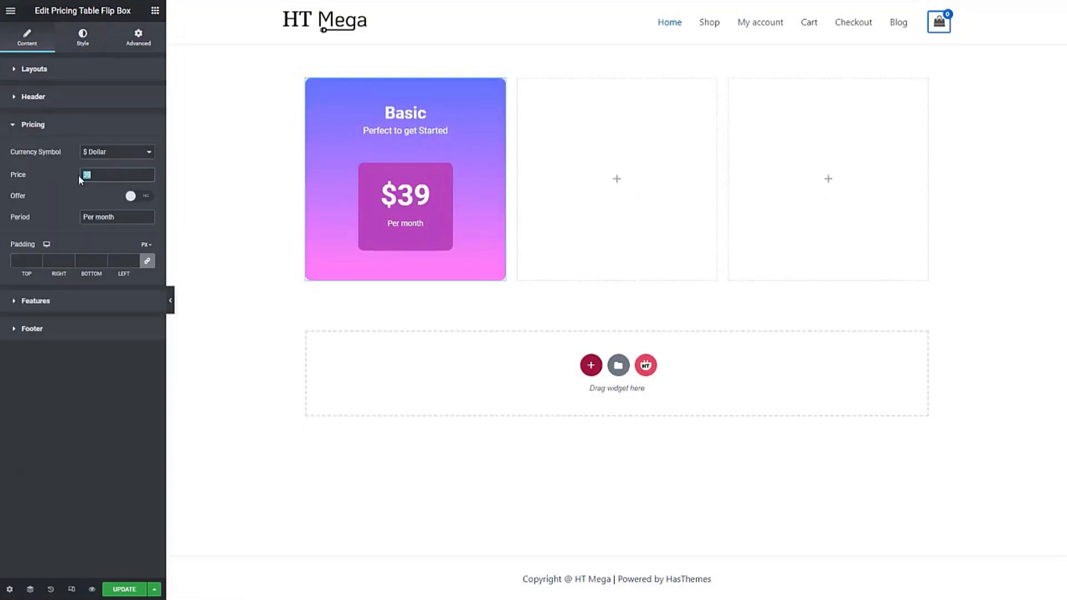
text(24)
click(37, 126)
- Rename the first two features list items as "All the previous perks" and "Live Coverage"
click(39, 148)
click(62, 231)
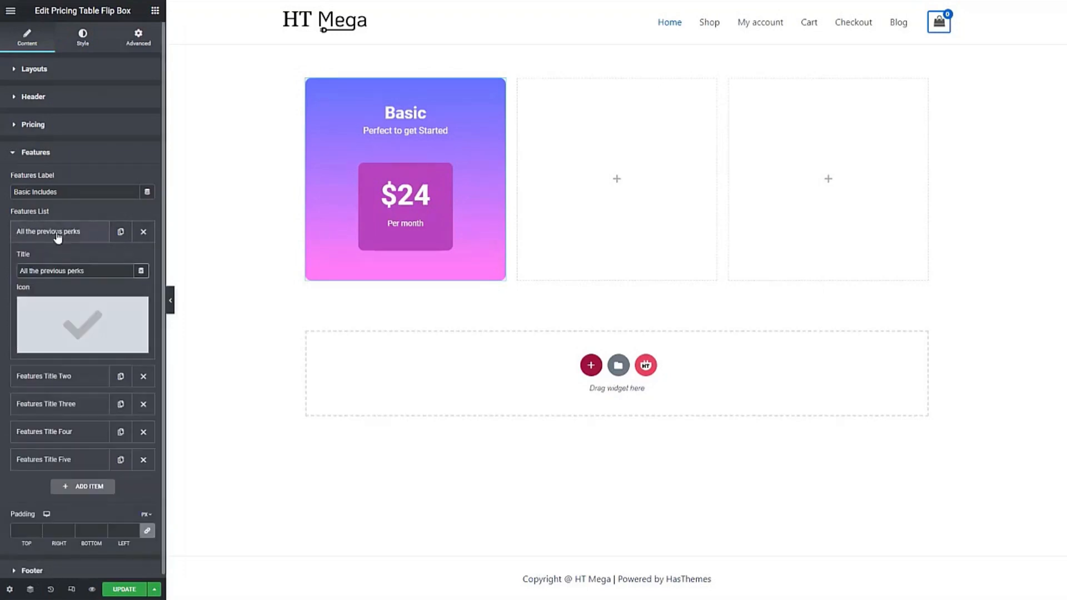
click(58, 235)
click(58, 261)
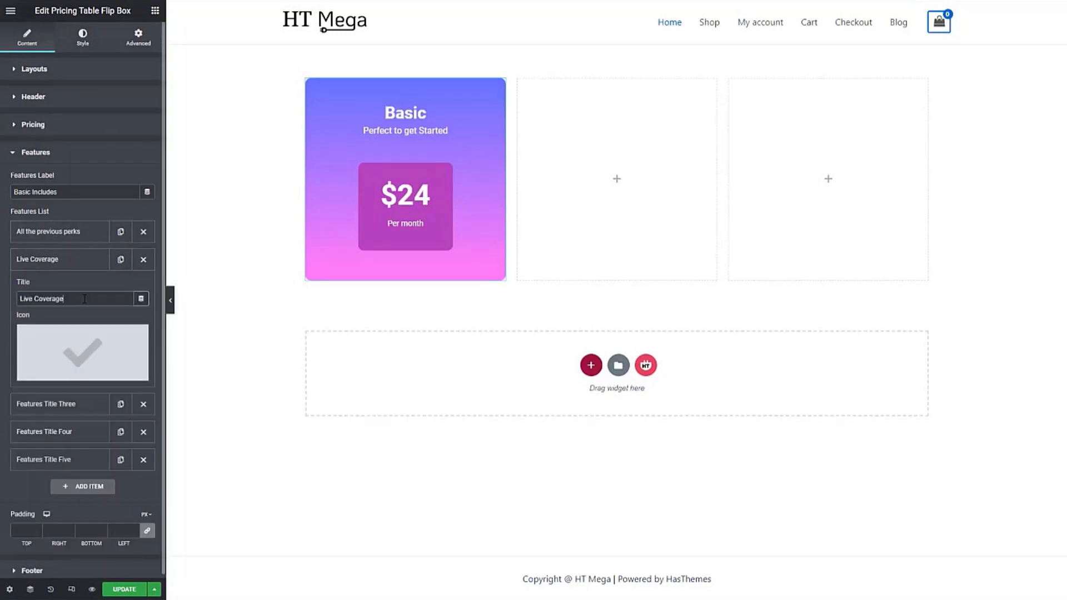
click(54, 264)
- Rename the third, fourth and fifth features list items as "Analysis", "Selling your terms" and "Onboarding"
click(89, 287)
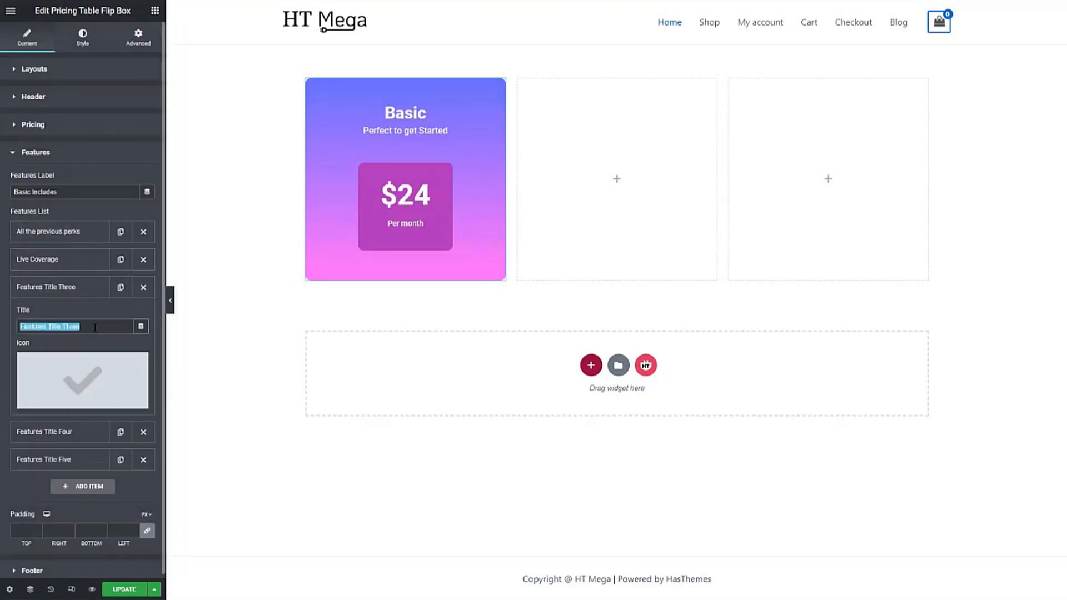
click(48, 288)
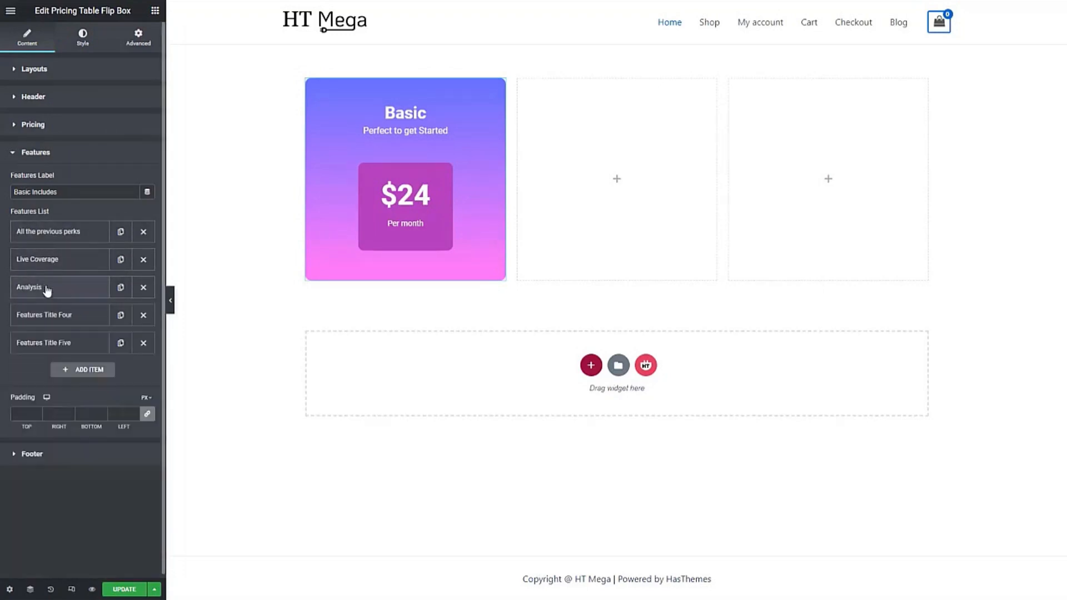
click(67, 315)
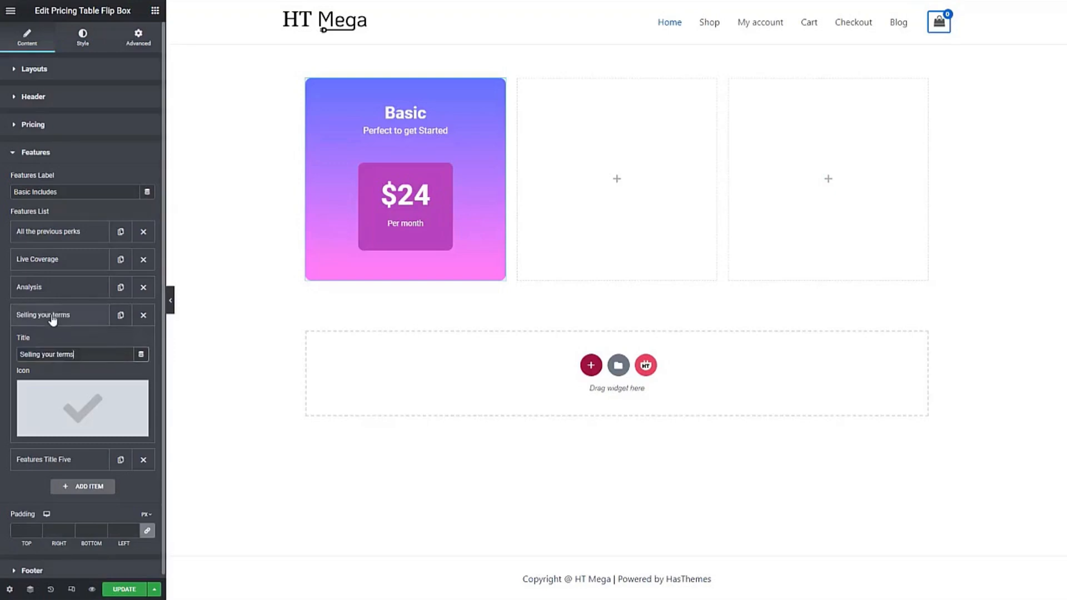
click(53, 318)
click(55, 344)
click(71, 351)
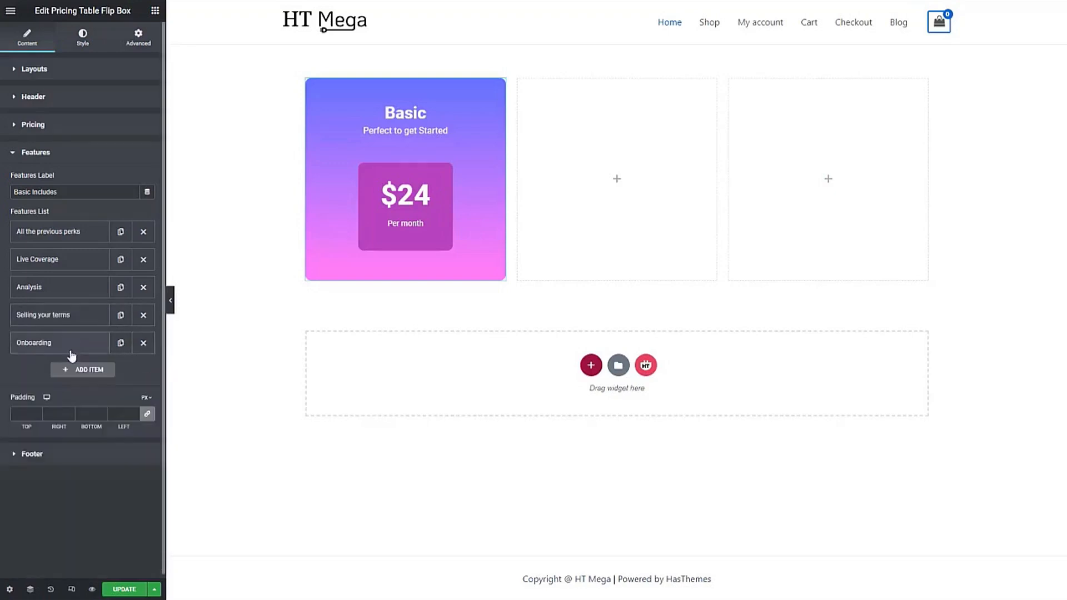
- Add a "Targeted Ads" item with the Check icon to the features list and close the features settings
click(79, 371)
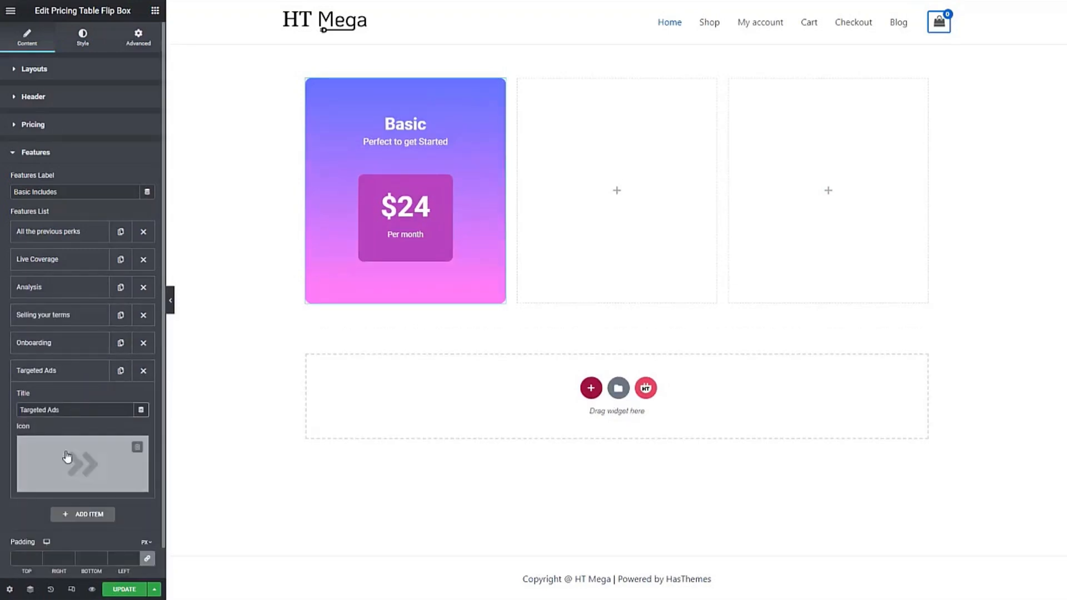
click(83, 464)
click(447, 130)
text(Check)
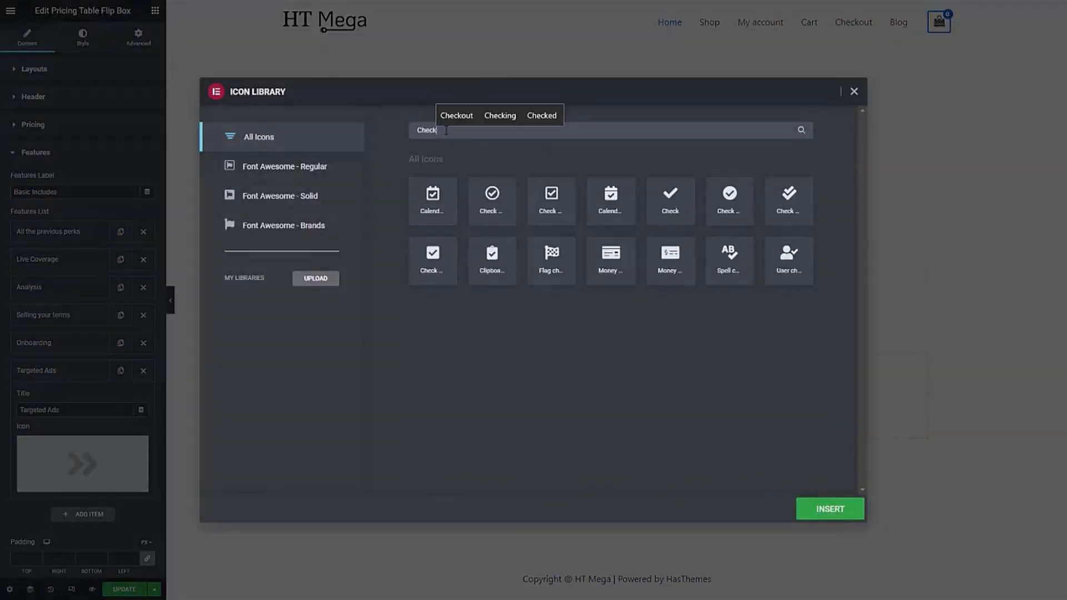
click(665, 206)
click(829, 508)
click(50, 371)
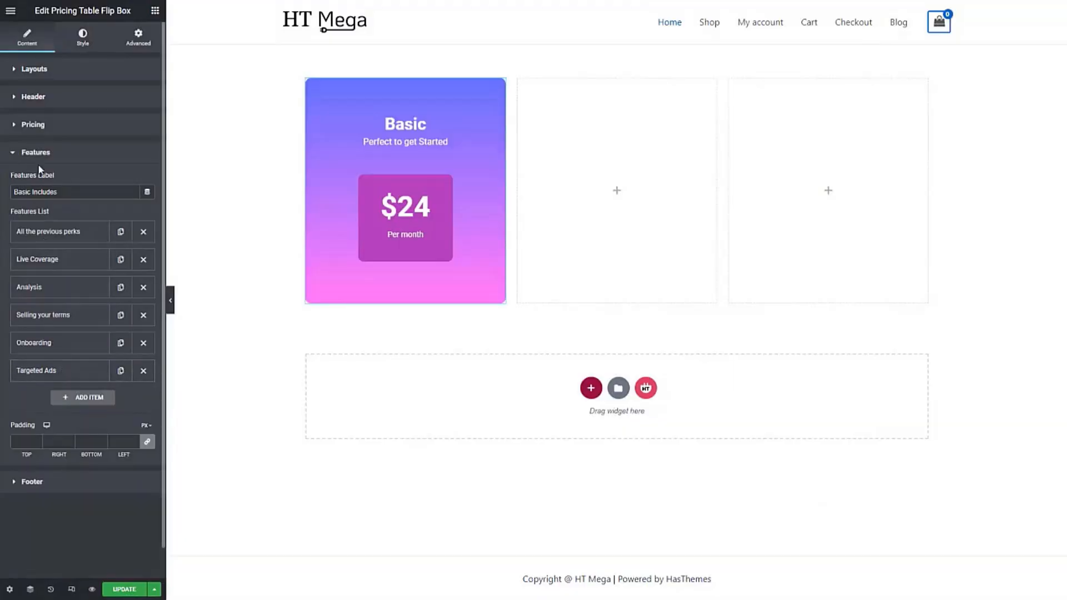
click(37, 153)
- Copy the Basic pricing table and paste it into the second and third columns
right_click(455, 157)
right_click(616, 190)
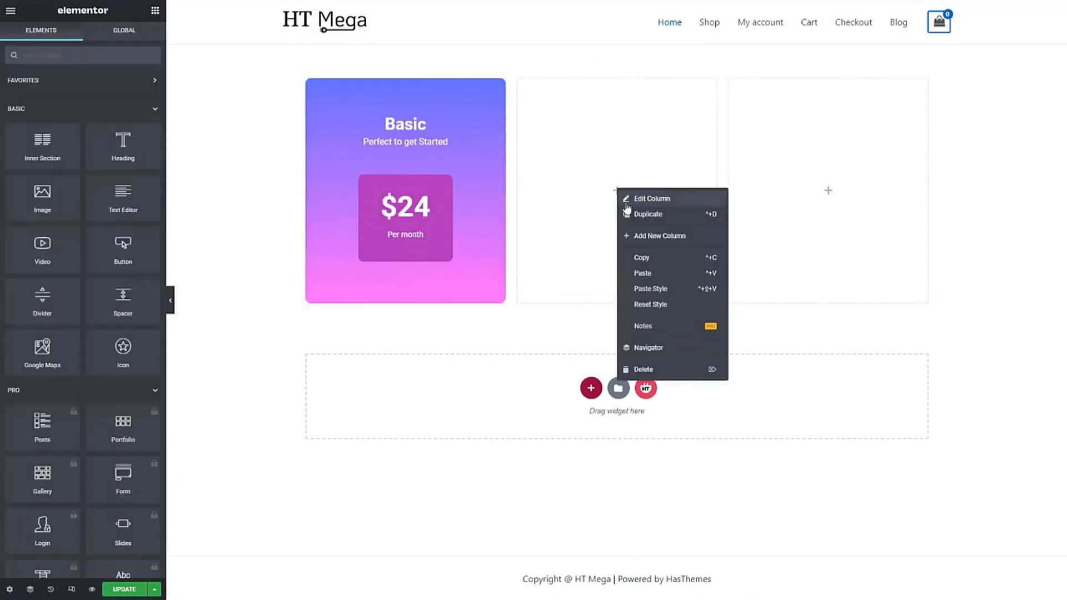
click(653, 273)
right_click(831, 195)
click(865, 280)
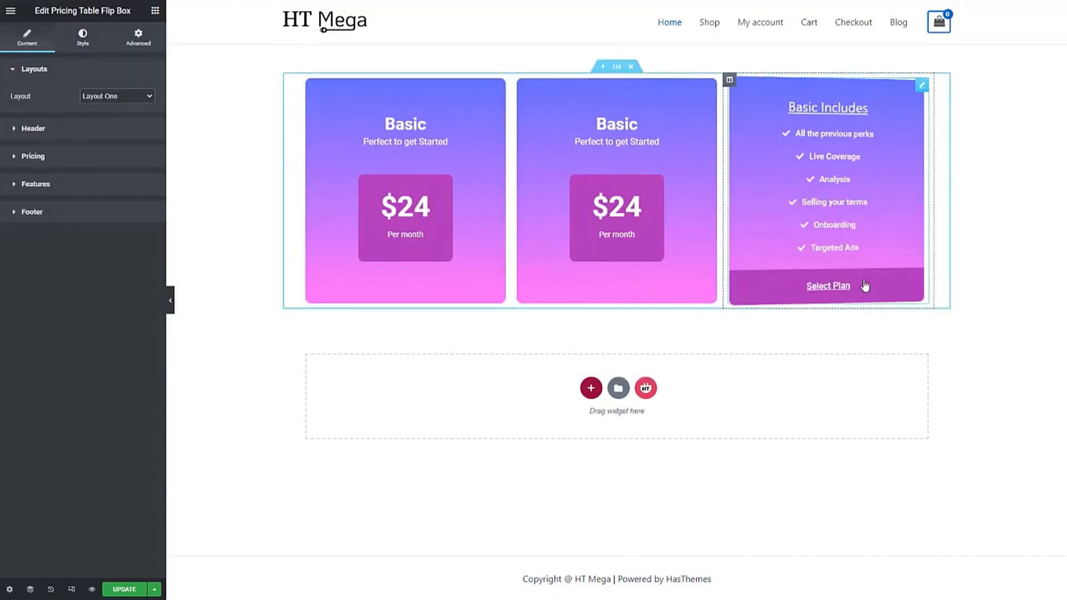
- Change the middle pricing table's title to Standard and its price to 36
click(56, 129)
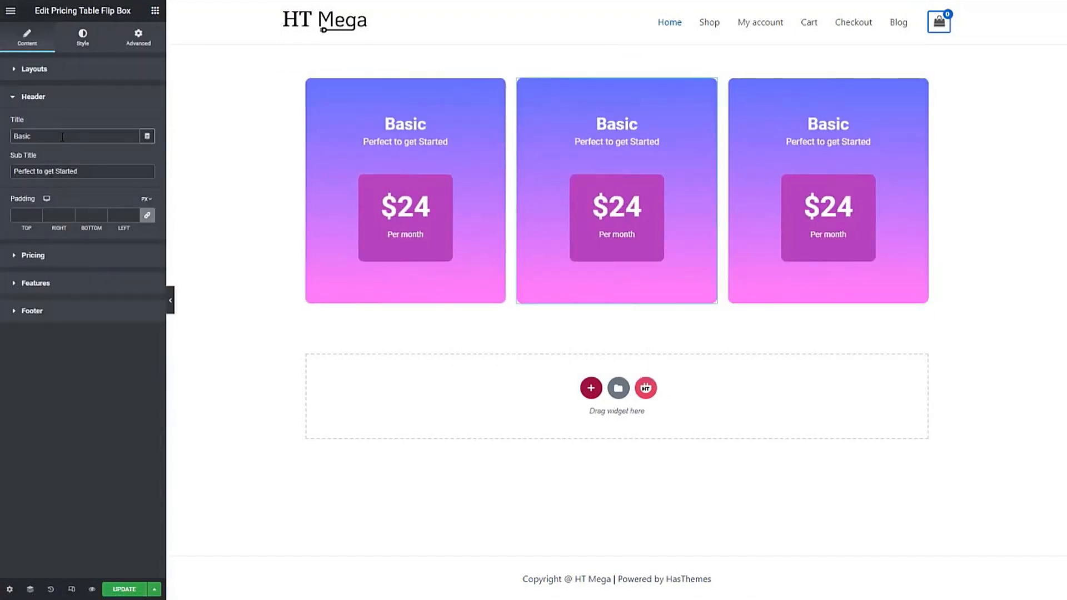
click(42, 99)
click(44, 126)
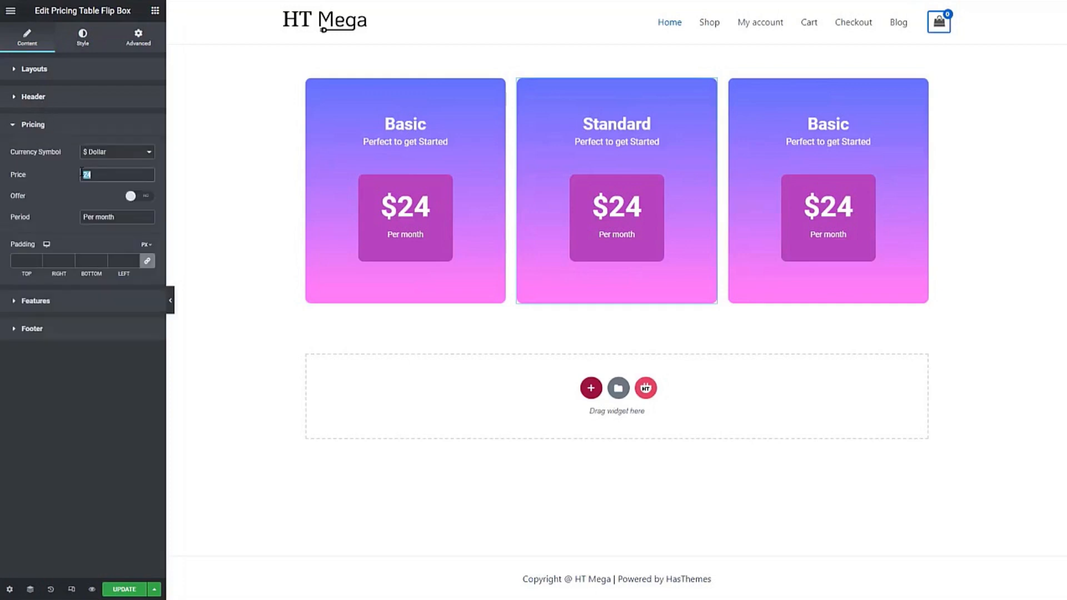
click(33, 126)
- Give the Standard table's flip box a diagonal gradient from green 2F8C5B to yellow
click(34, 152)
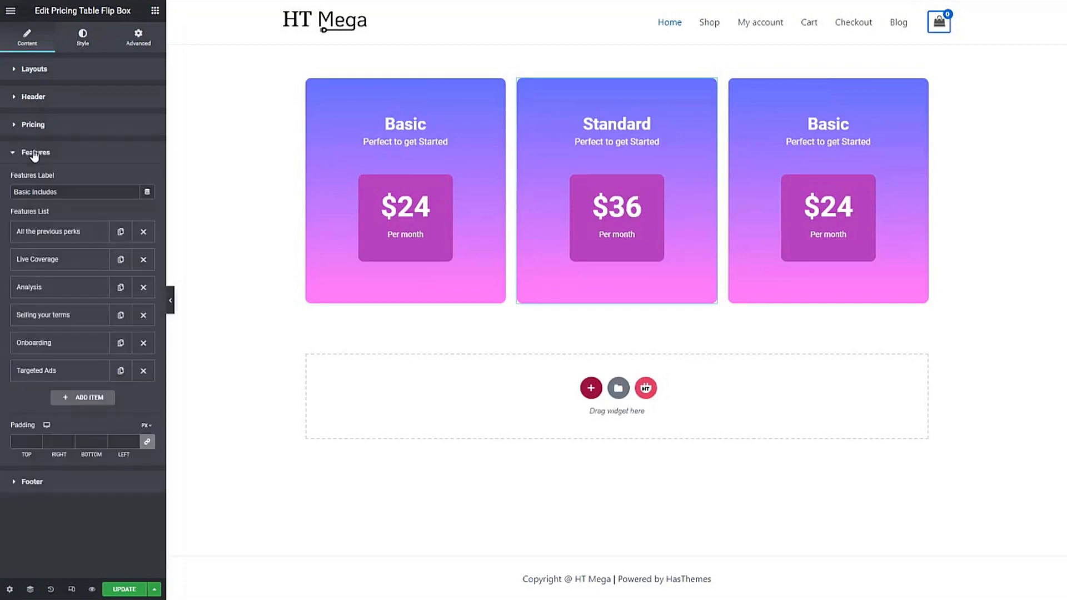
click(35, 155)
click(80, 43)
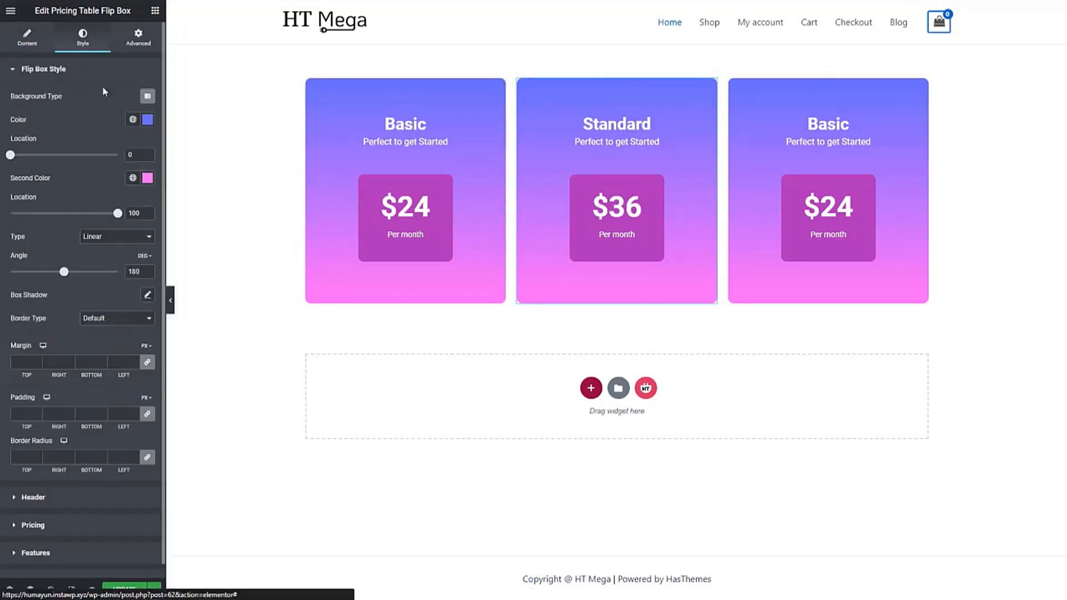
click(147, 120)
text(2F8C5B)
click(105, 117)
click(147, 178)
key(ctrl+v)
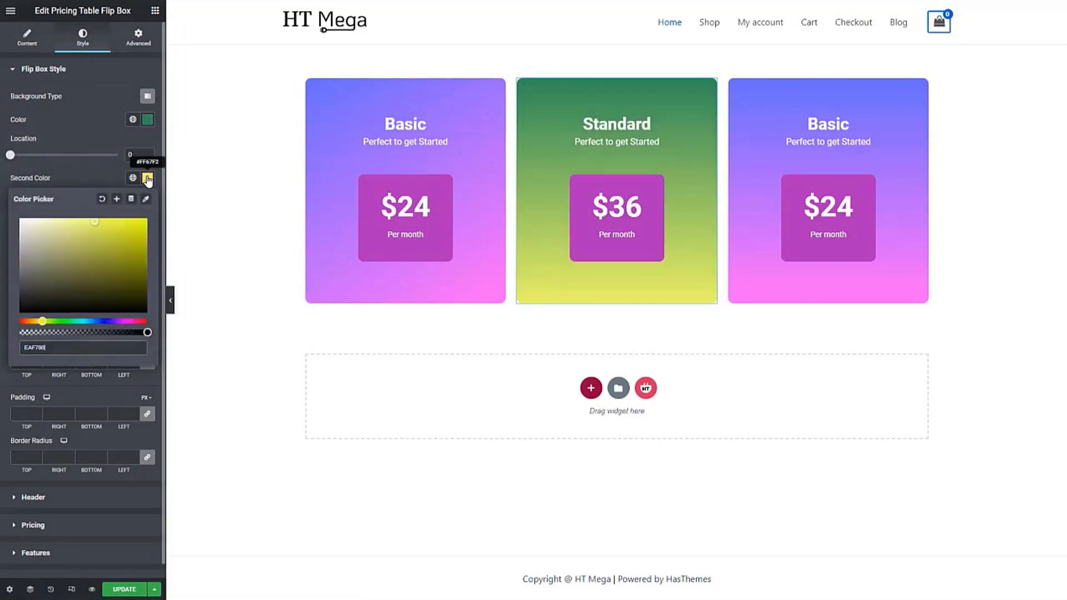
click(106, 175)
click(45, 70)
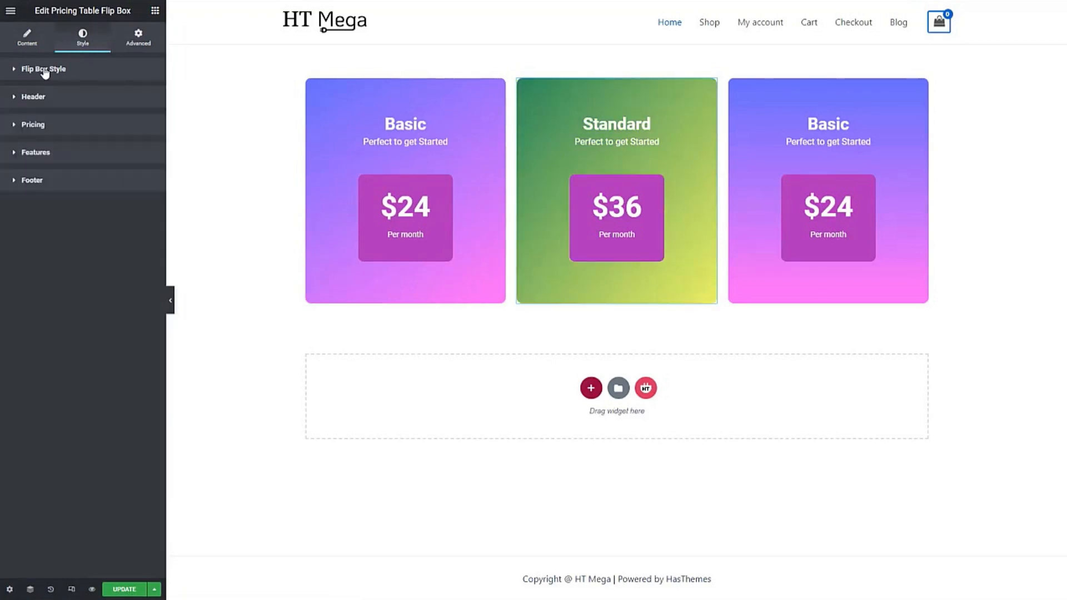
- Set the background color of the Standard table's price box to green 63AA5F
click(35, 126)
click(148, 175)
key(ctrl+v)
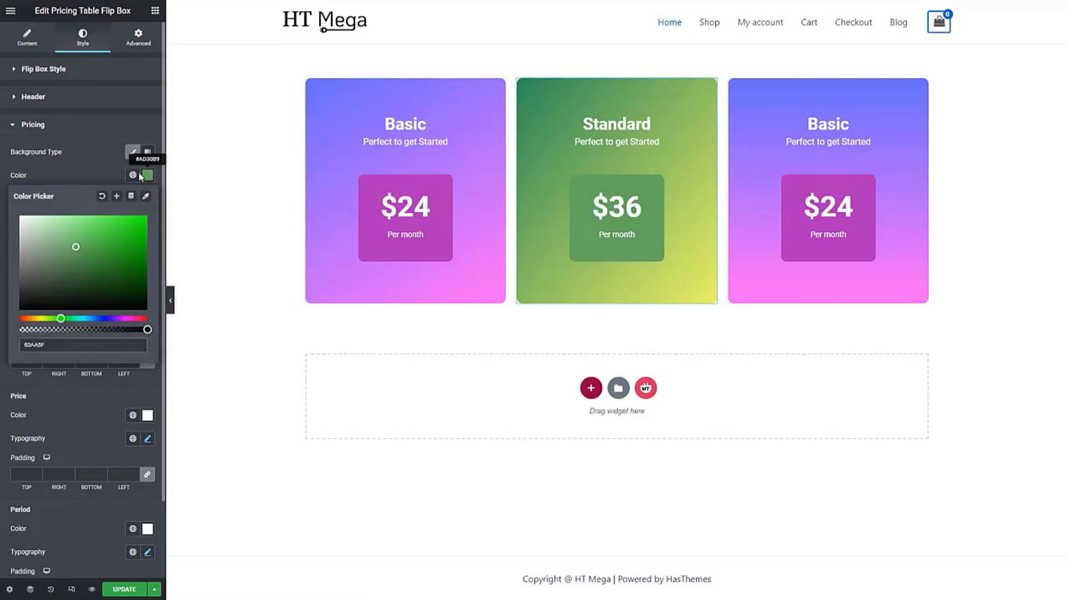
click(111, 176)
click(34, 125)
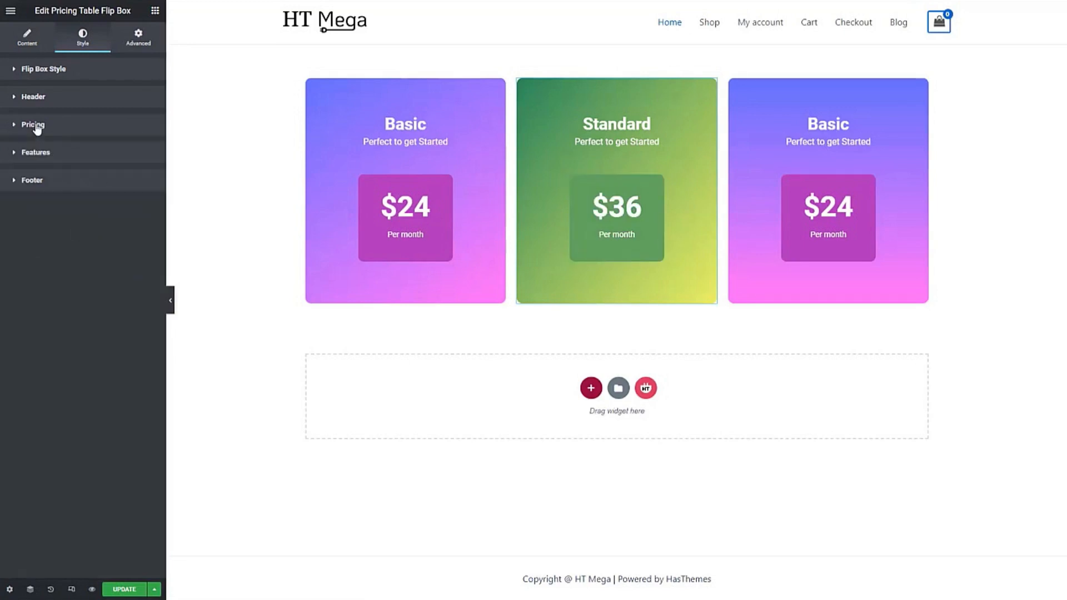
- Set the Standard table's footer background color to the same green as its price box
click(33, 180)
click(147, 324)
key(ctrl+v)
click(276, 305)
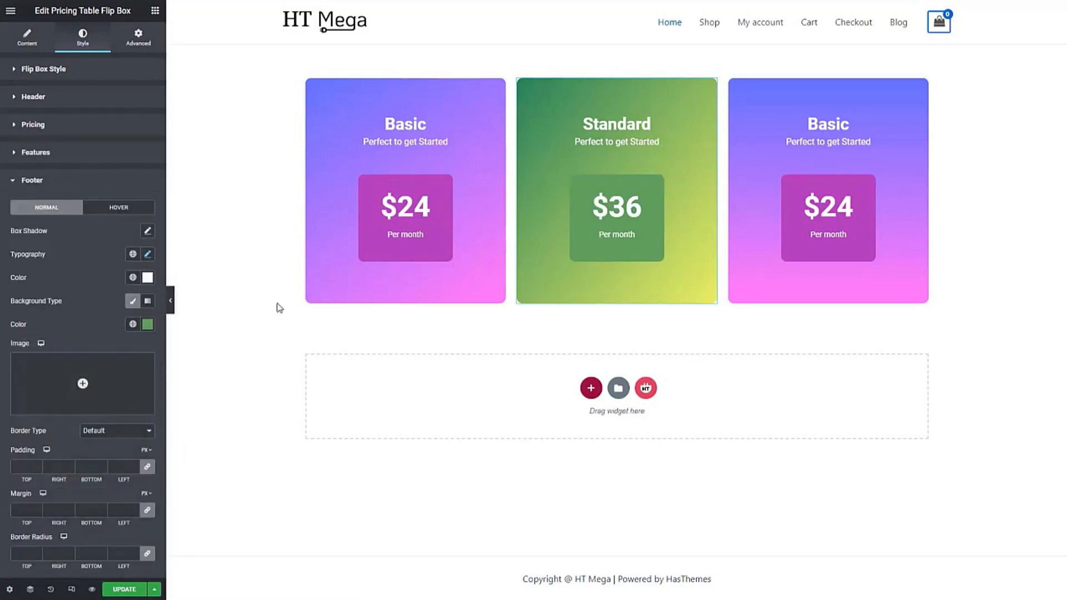
mouse_move(585, 261)
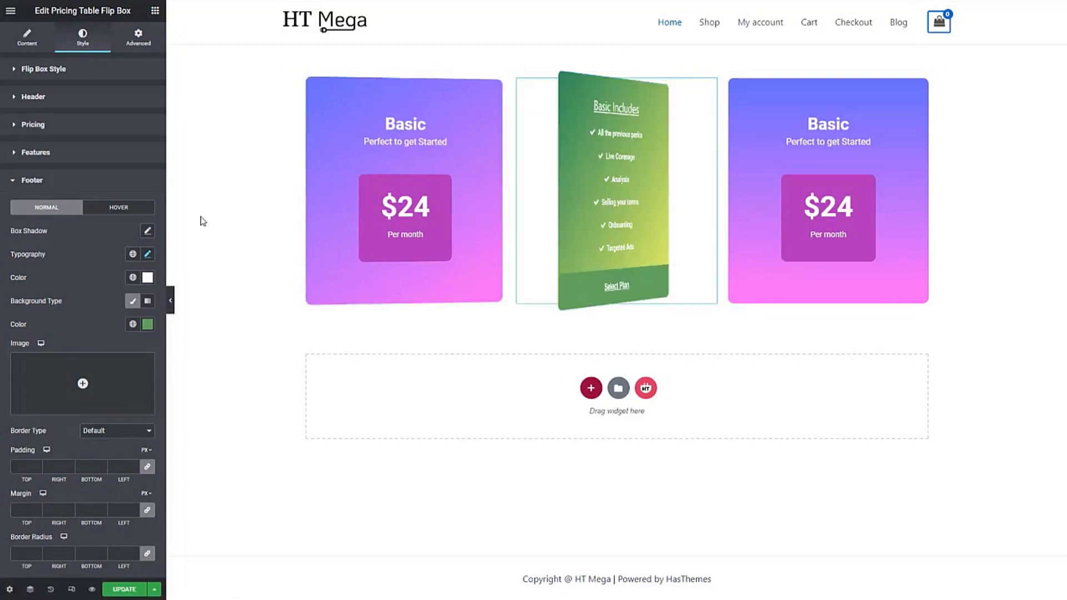
click(34, 180)
- Change the third pricing table's title to Premium and its price to 49
click(776, 169)
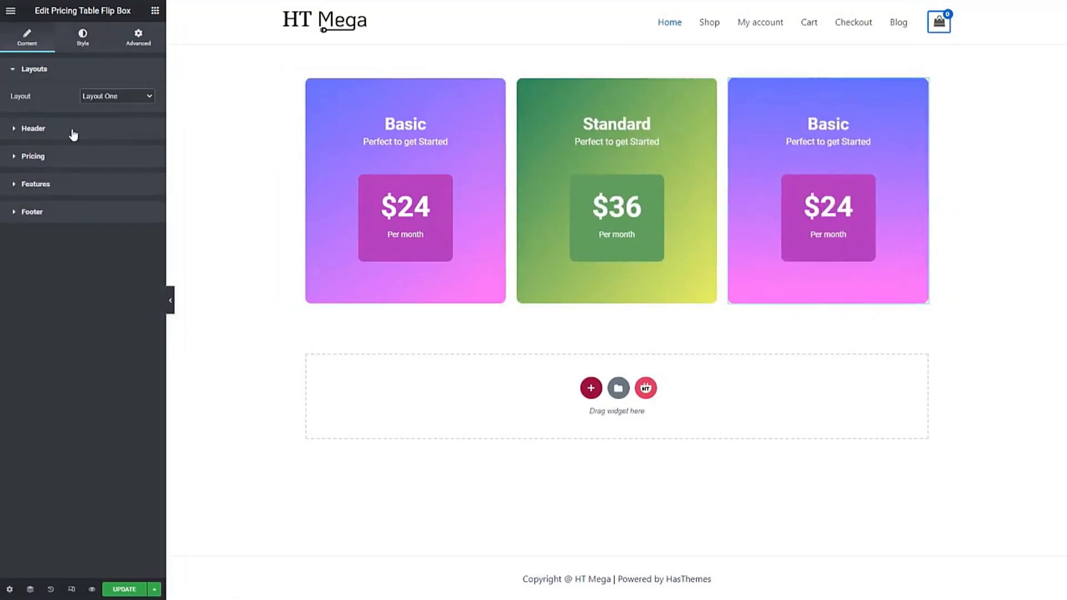
click(71, 131)
click(67, 139)
click(33, 97)
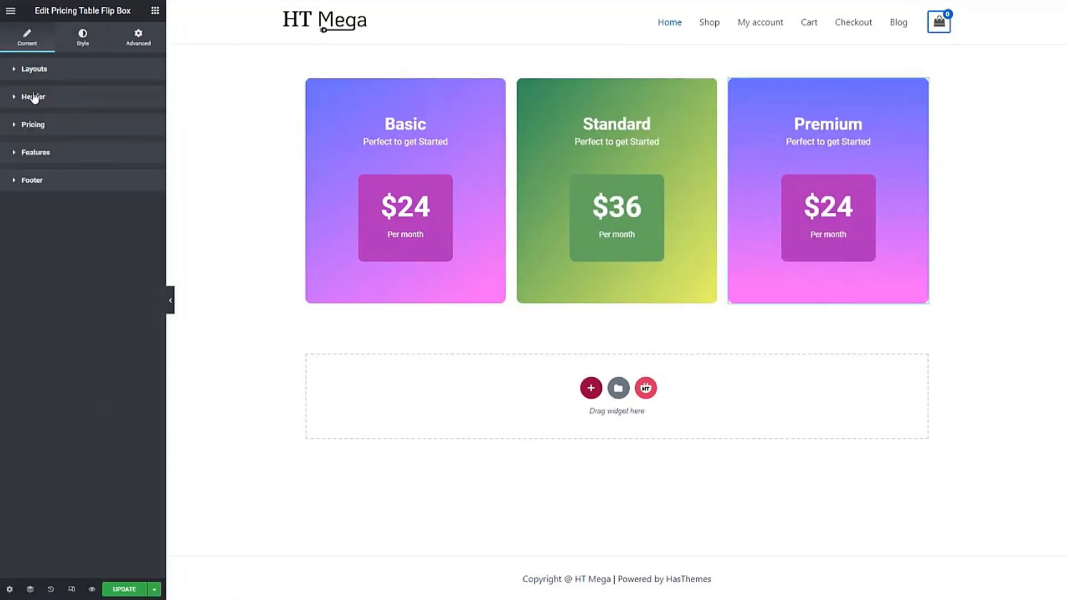
click(34, 124)
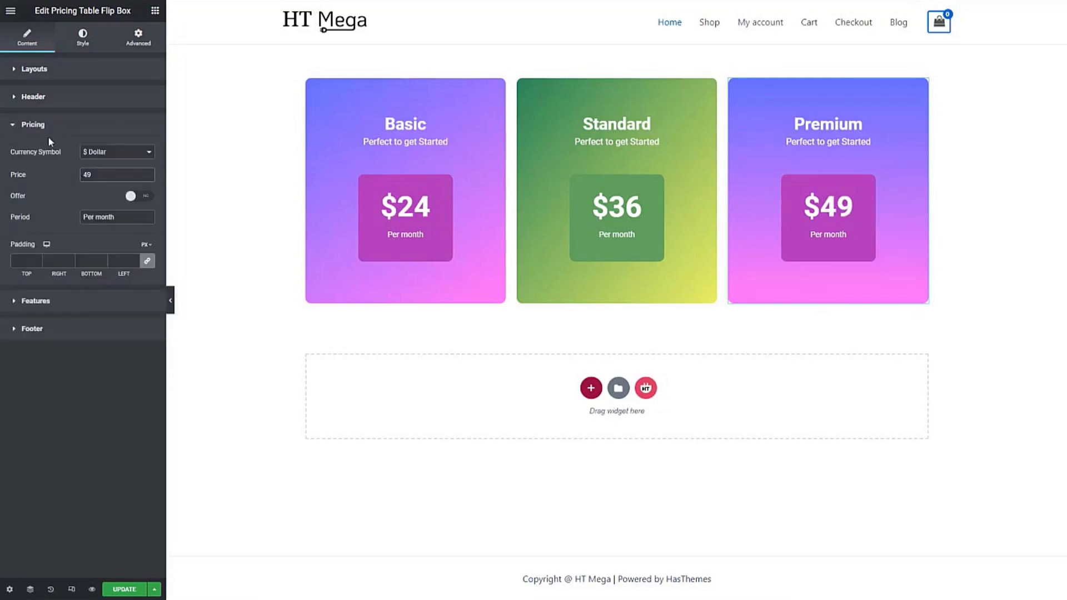
click(38, 126)
click(36, 154)
click(37, 155)
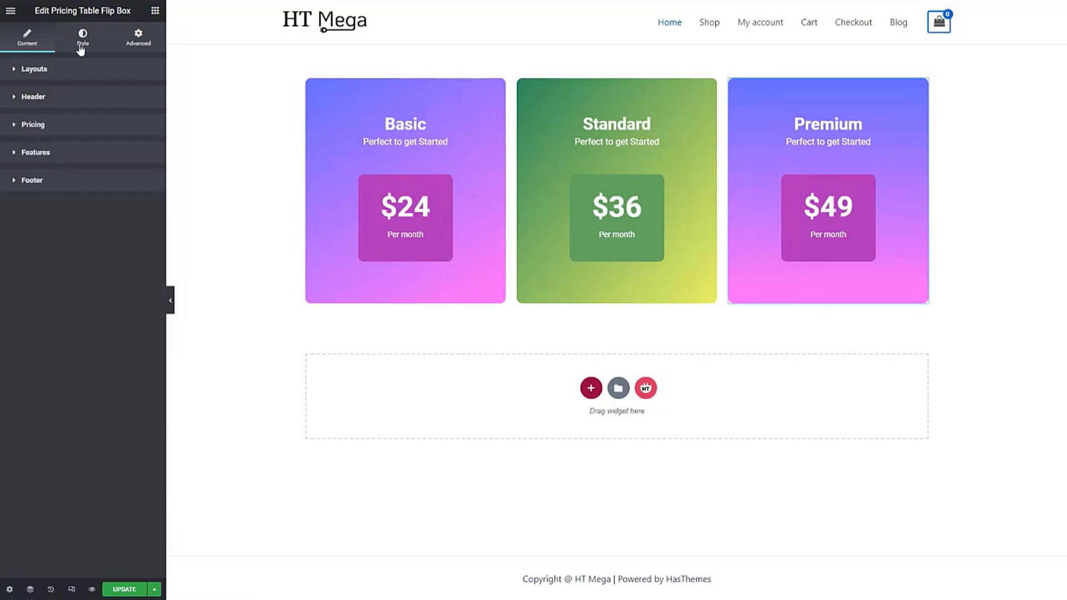
- Give the Premium table's flip box a linear gradient from dark blue to light blue 87D6D8 at a 120-degree angle
click(82, 36)
click(147, 119)
click(110, 121)
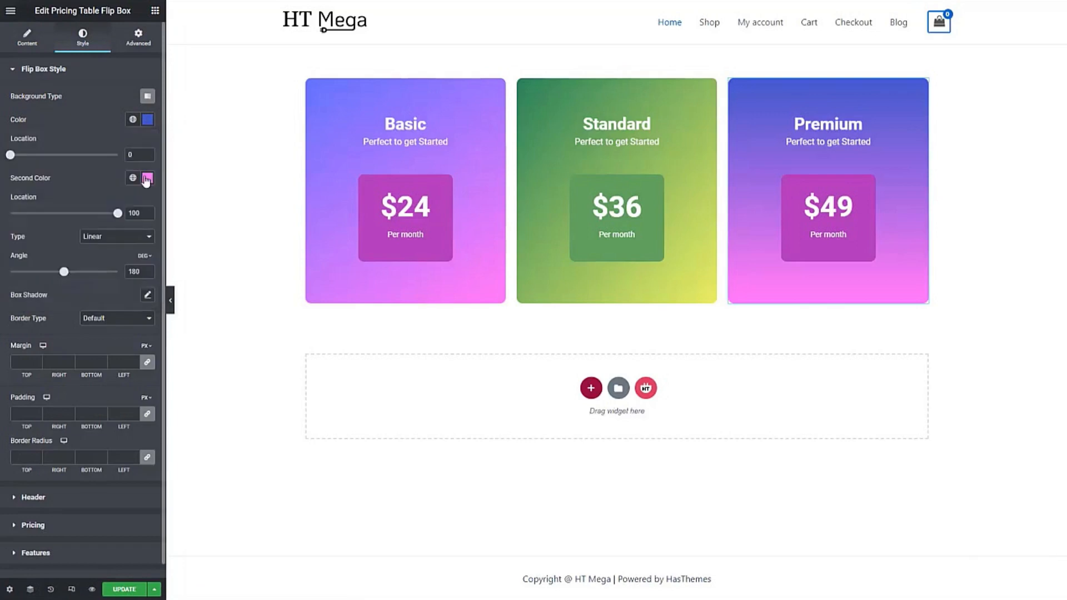
click(147, 179)
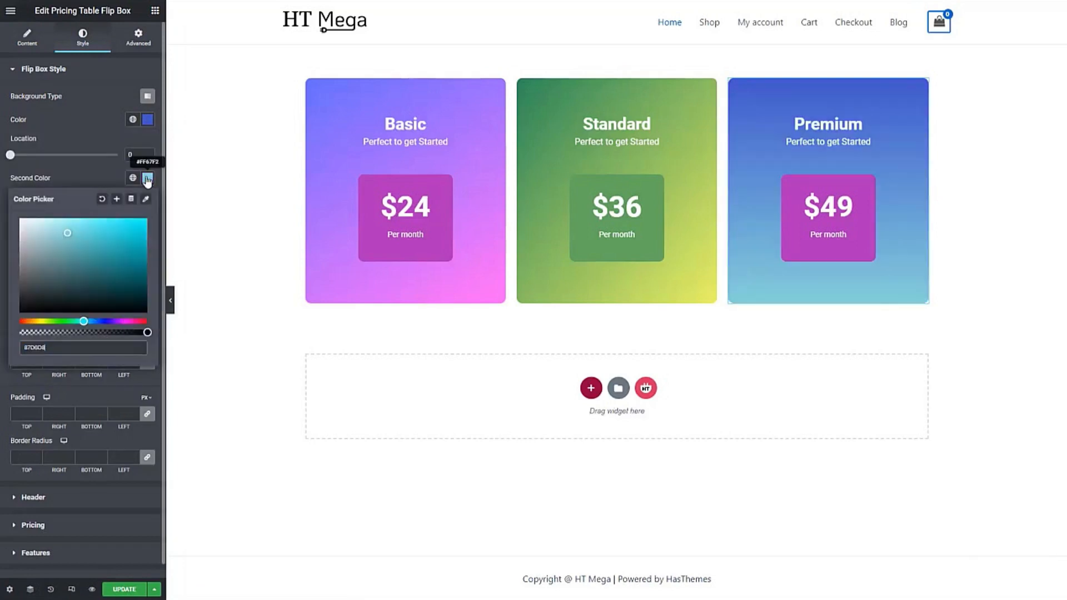
click(110, 183)
click(136, 273)
key(BackSpace)
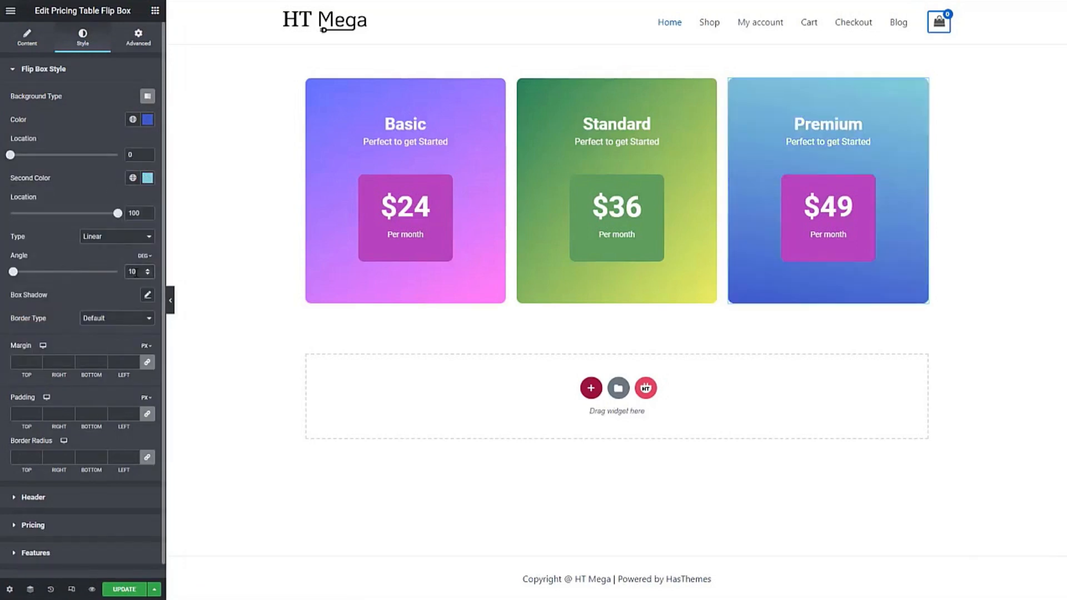
text(2)
click(44, 77)
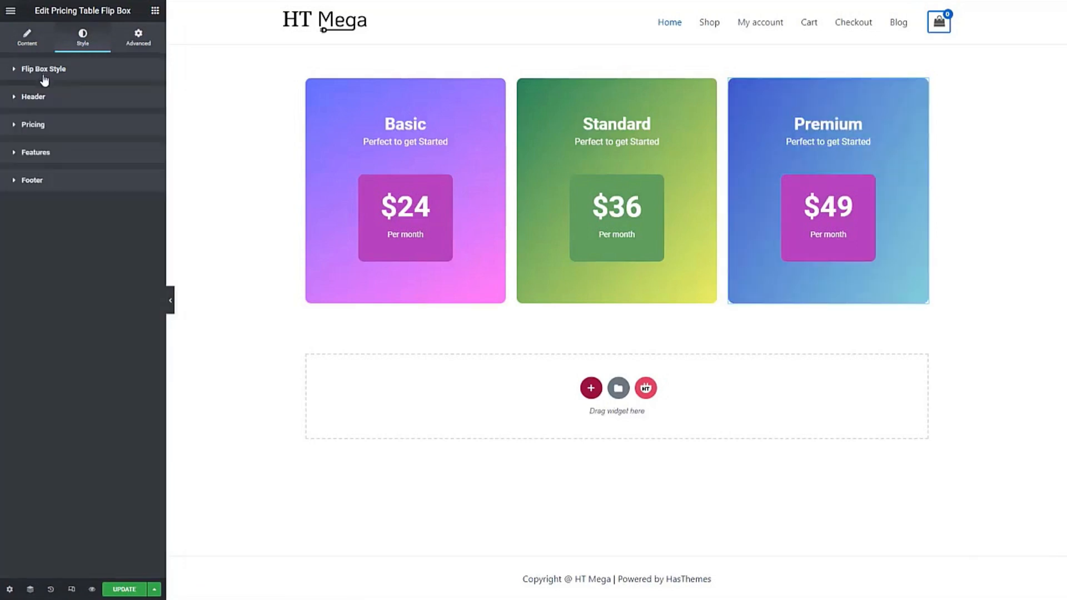
- Set the background color of the Premium table's price box to a medium blue
click(39, 126)
click(148, 175)
click(106, 177)
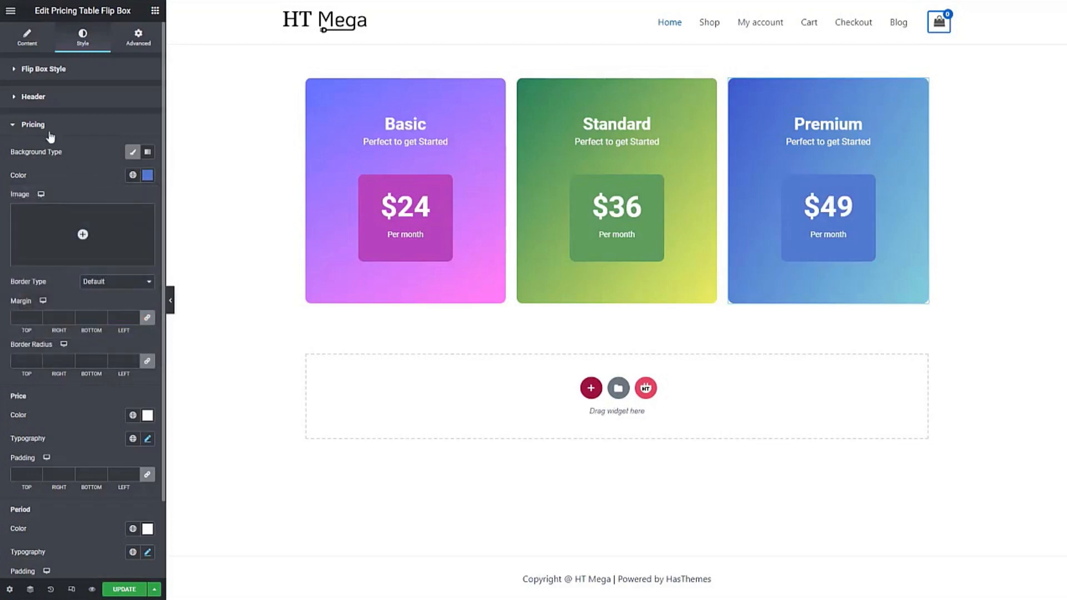
click(49, 126)
- Recolor the Premium table's footer background to match its blue price box and update the page
click(33, 181)
click(147, 325)
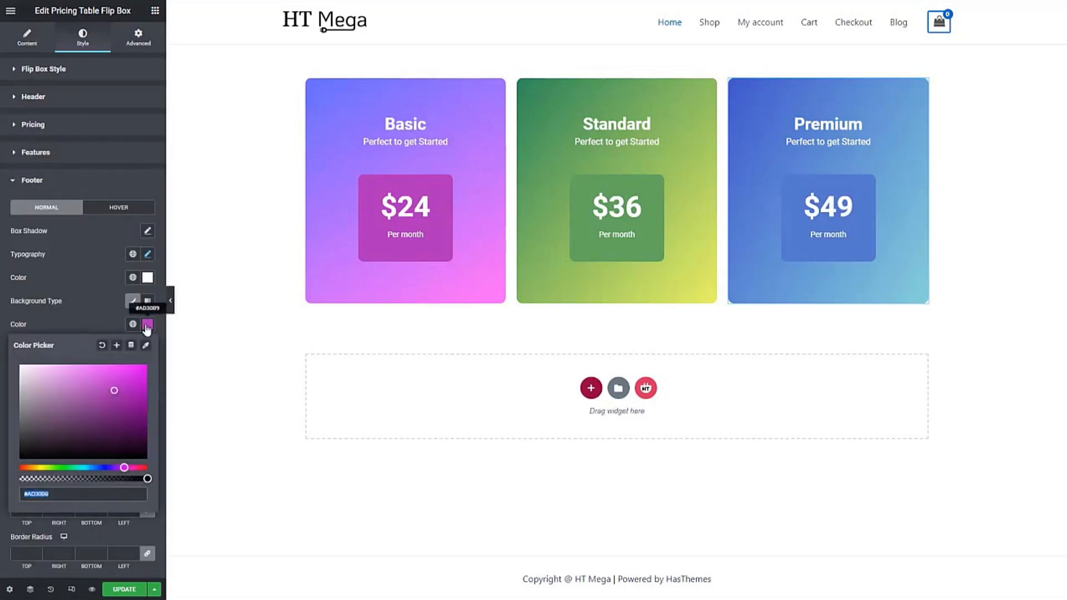
click(113, 325)
click(33, 180)
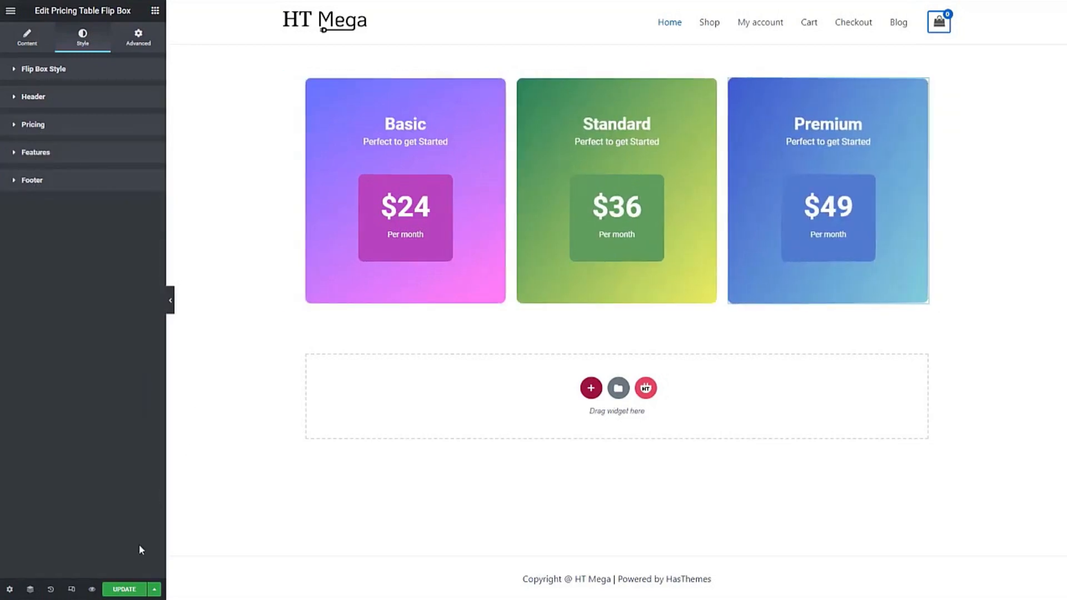
click(119, 591)
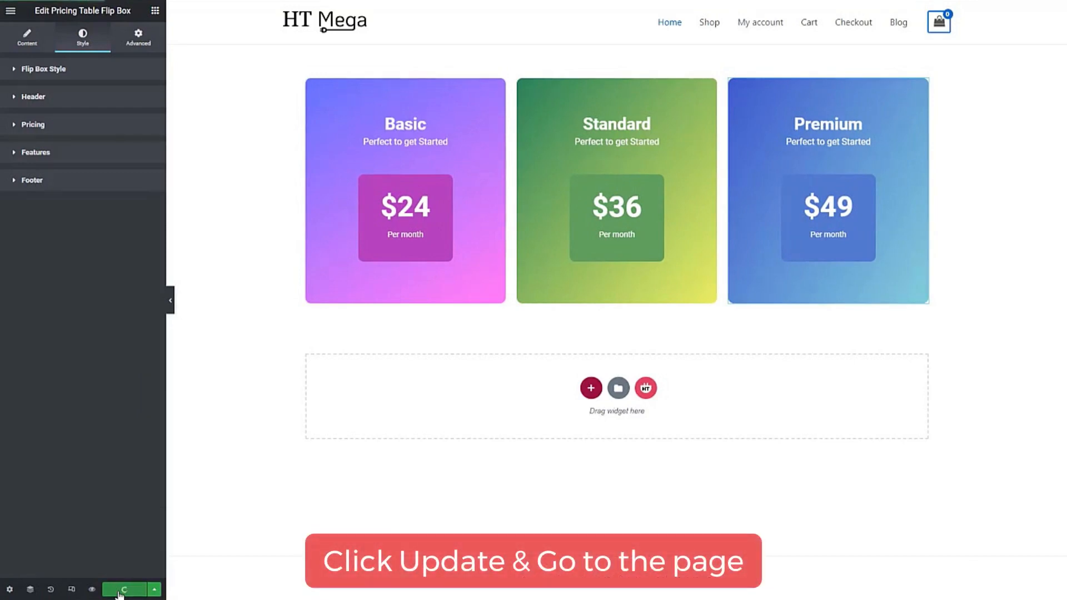